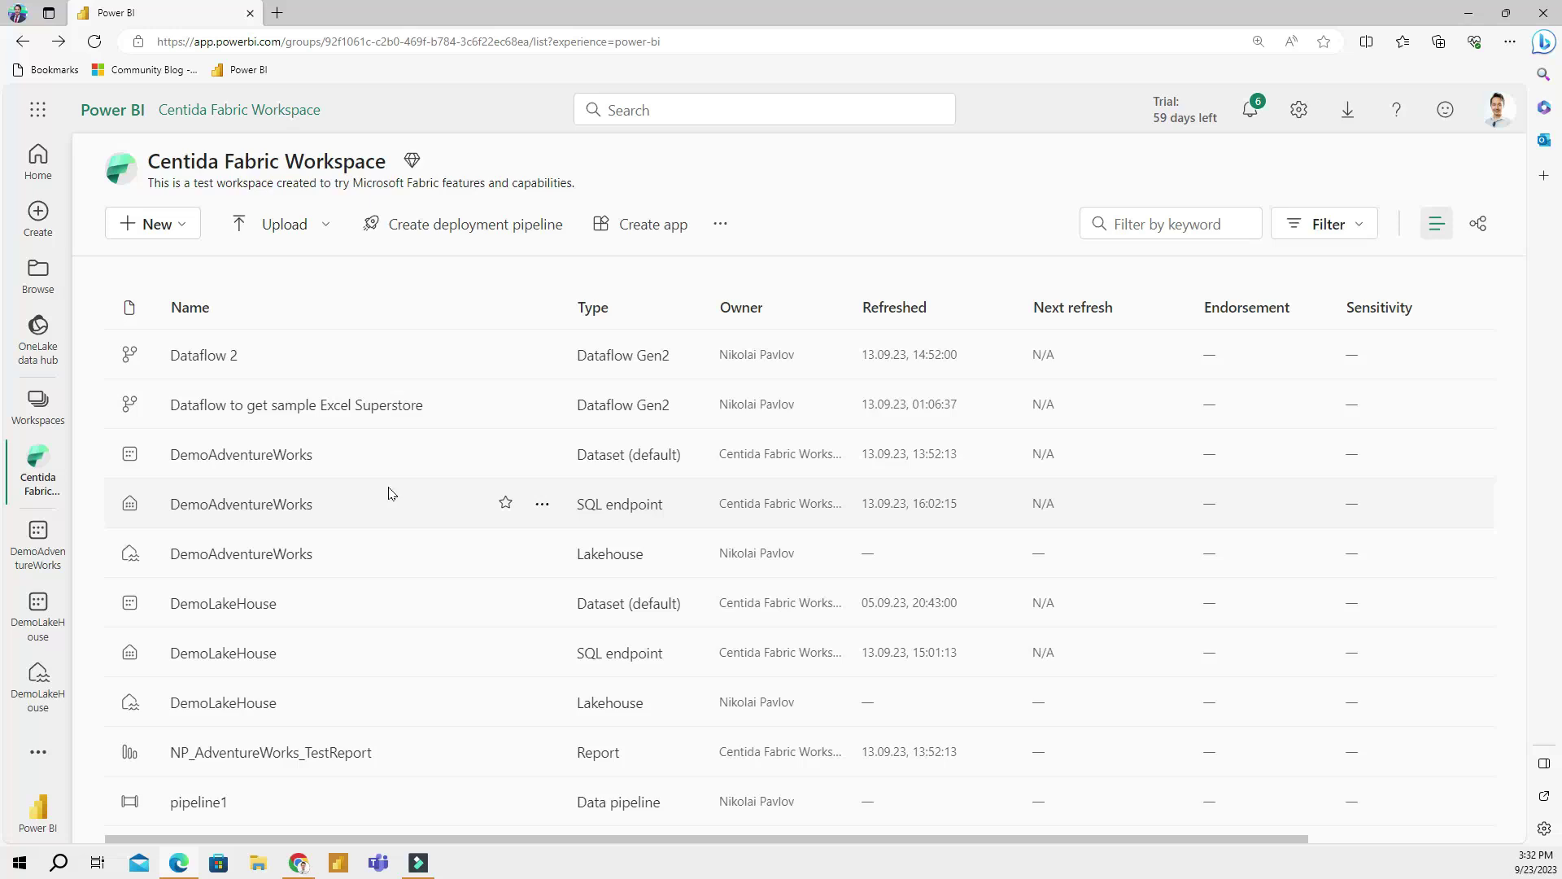
Step: Filter the workspace items by type to Lakehouse, SQL endpoint and Dataset (default)
click(1315, 228)
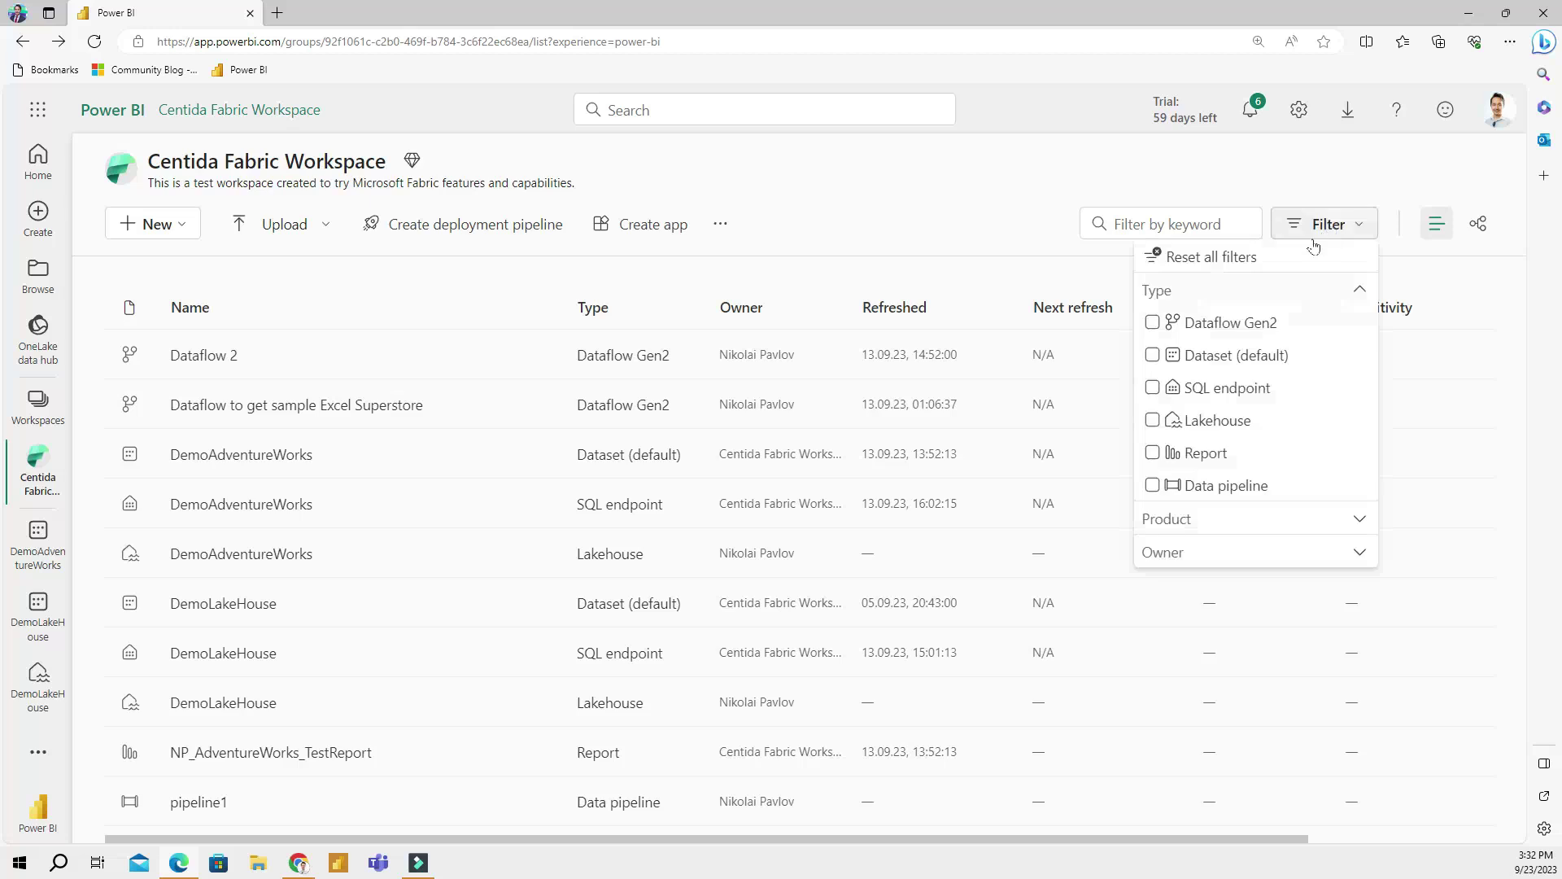
click(1241, 426)
click(1237, 391)
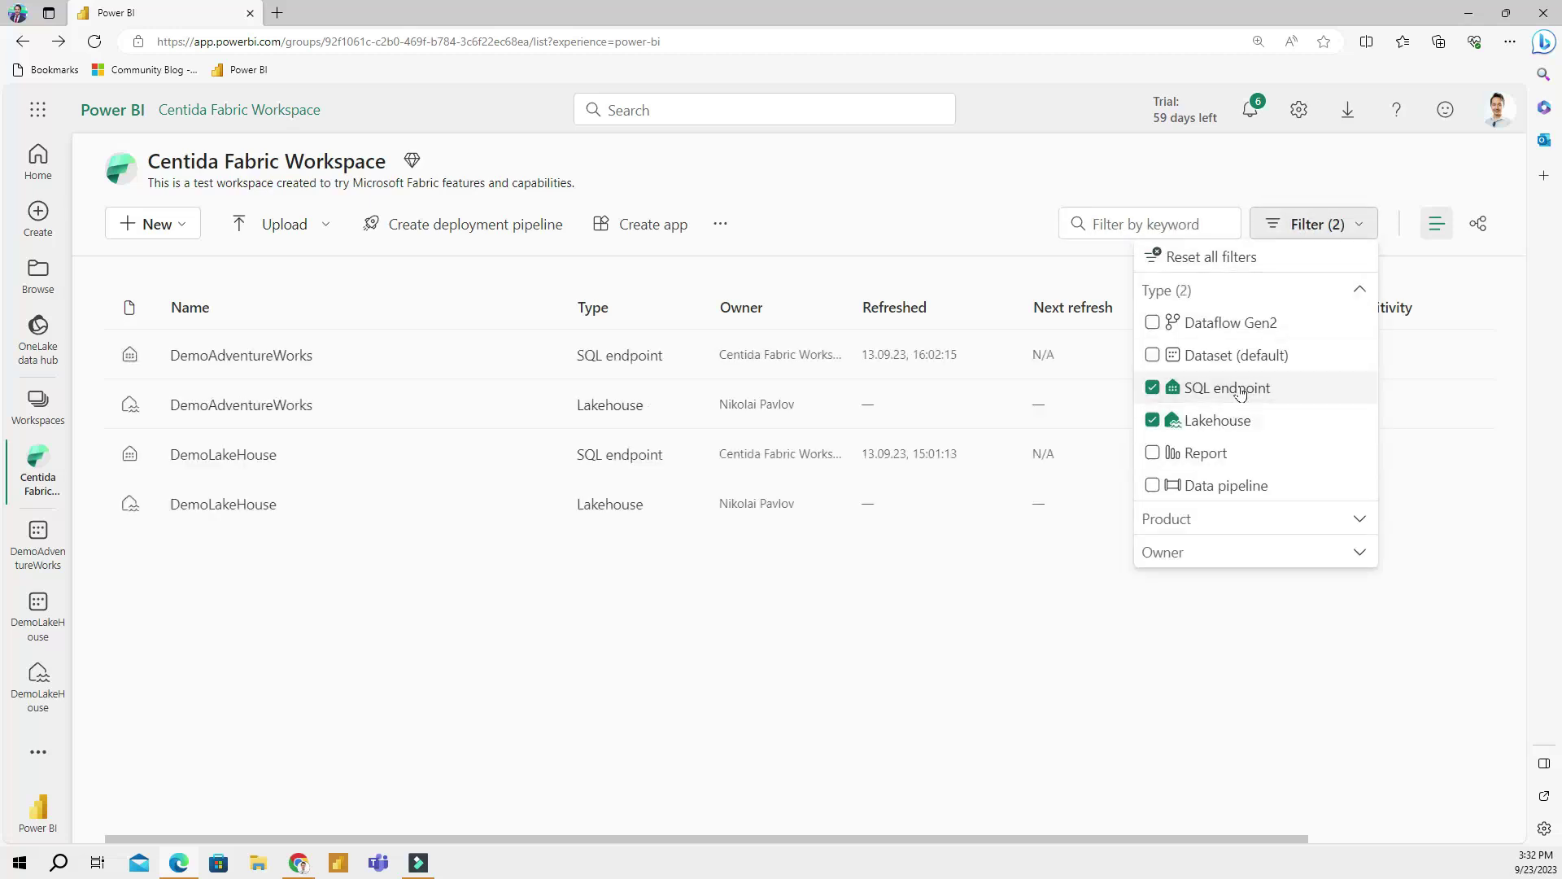
click(1233, 356)
click(303, 738)
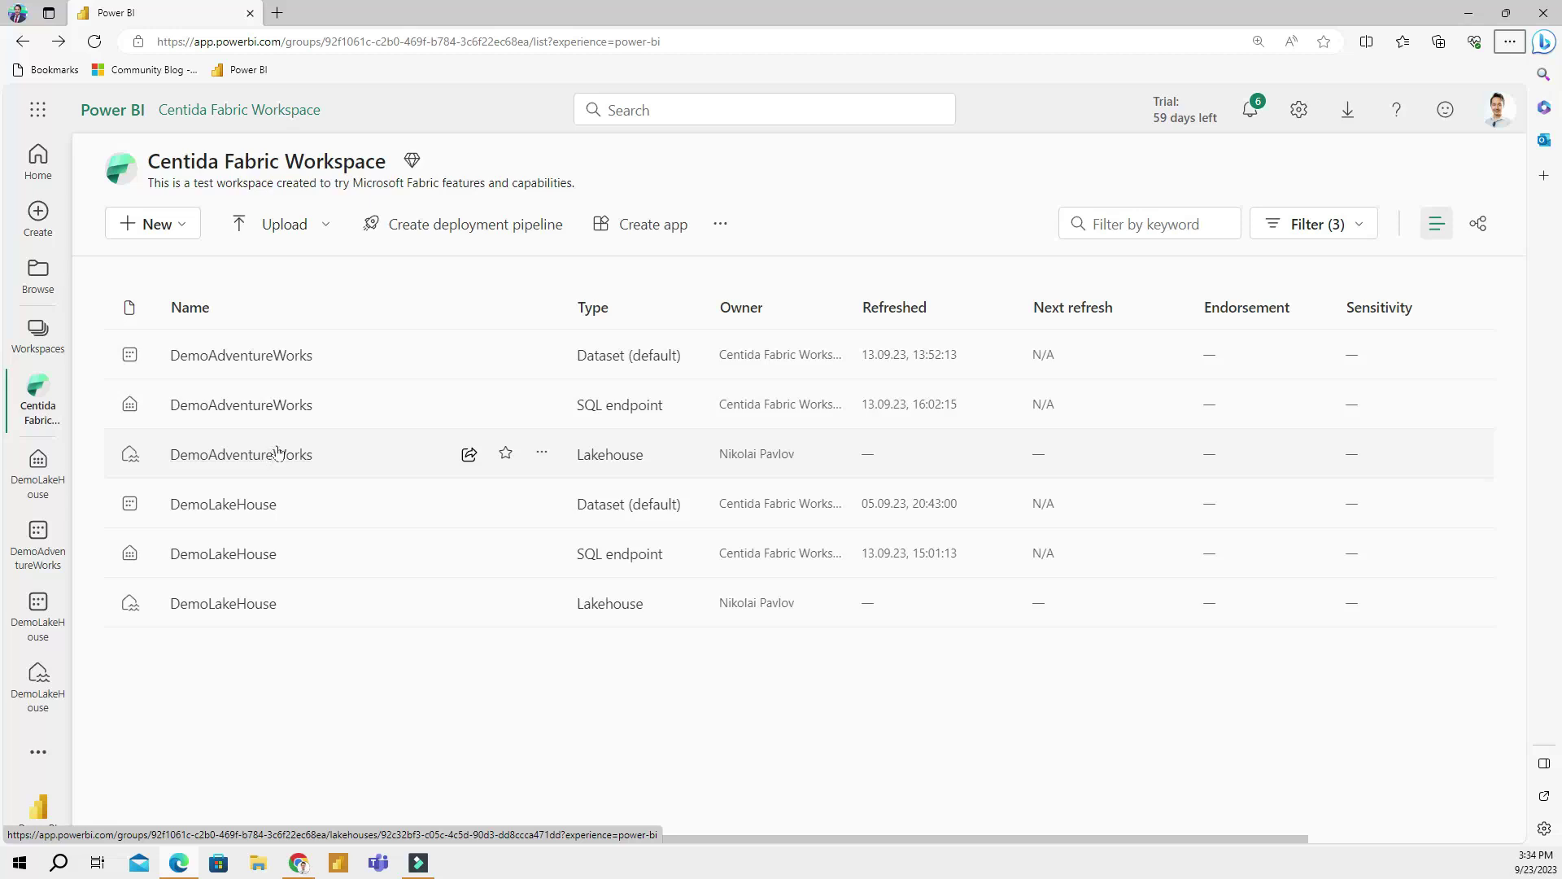
Step: Open the DemoAdventureWorks dataset and preview the whole AdventureWorks_Sales table
click(288, 362)
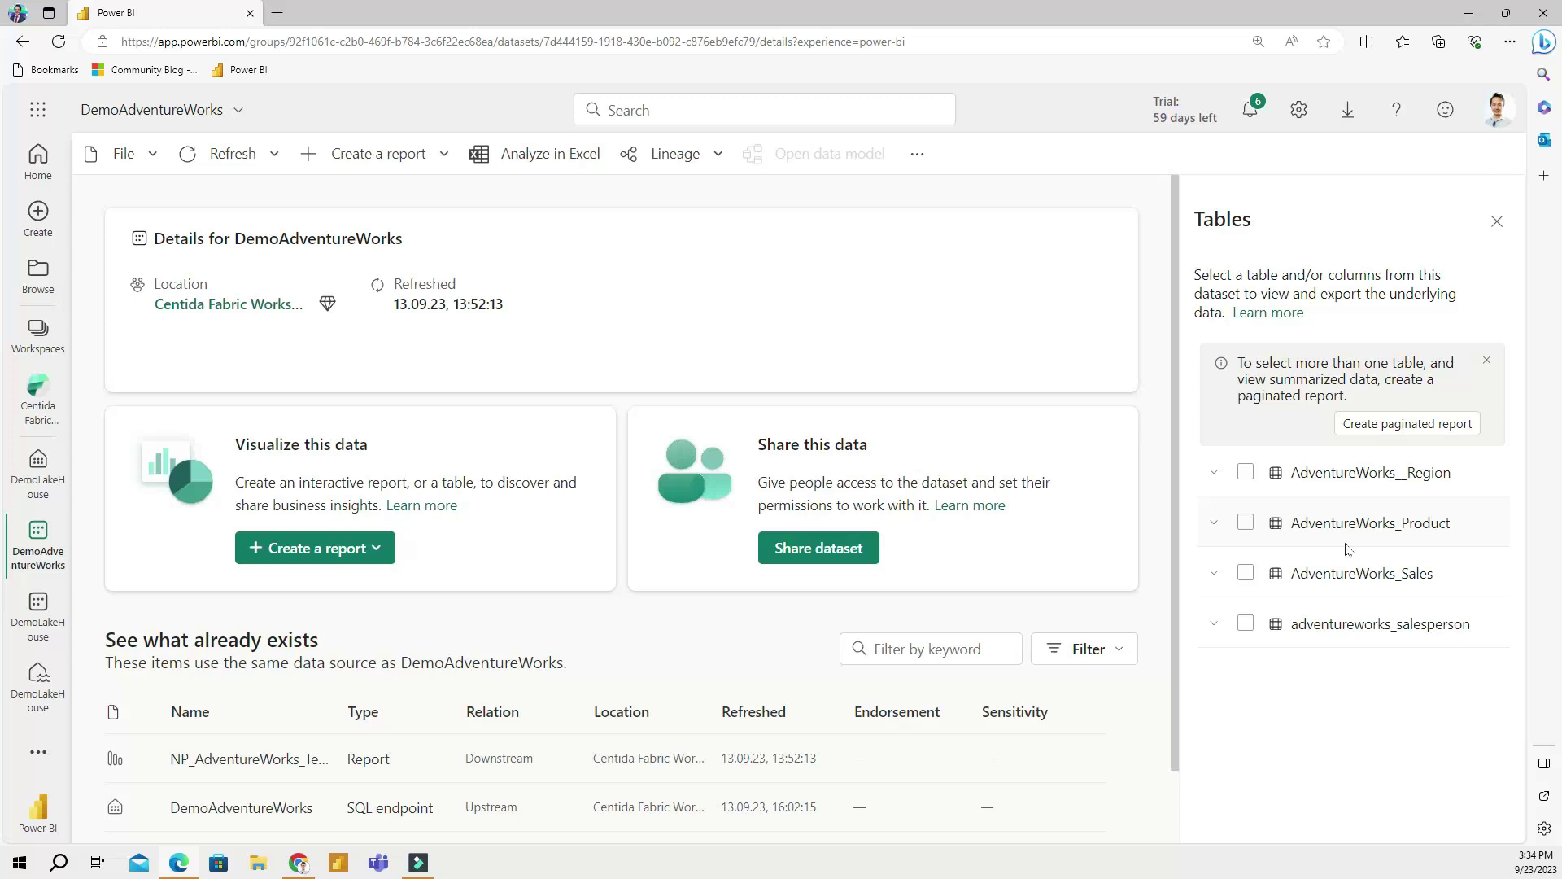
click(1214, 574)
click(1247, 574)
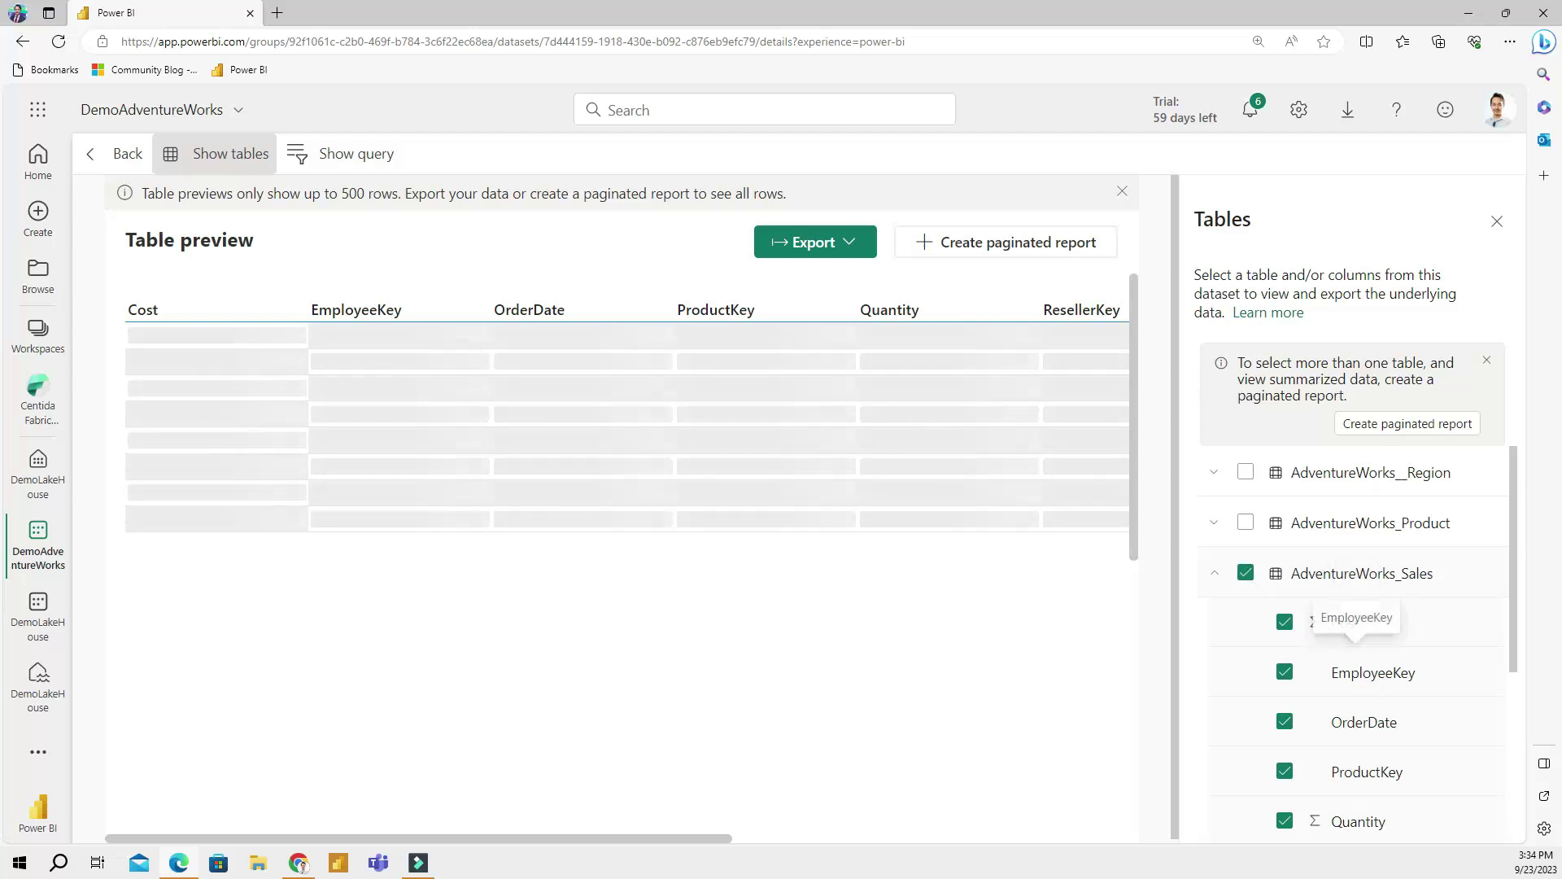
drag(484, 838, 506, 867)
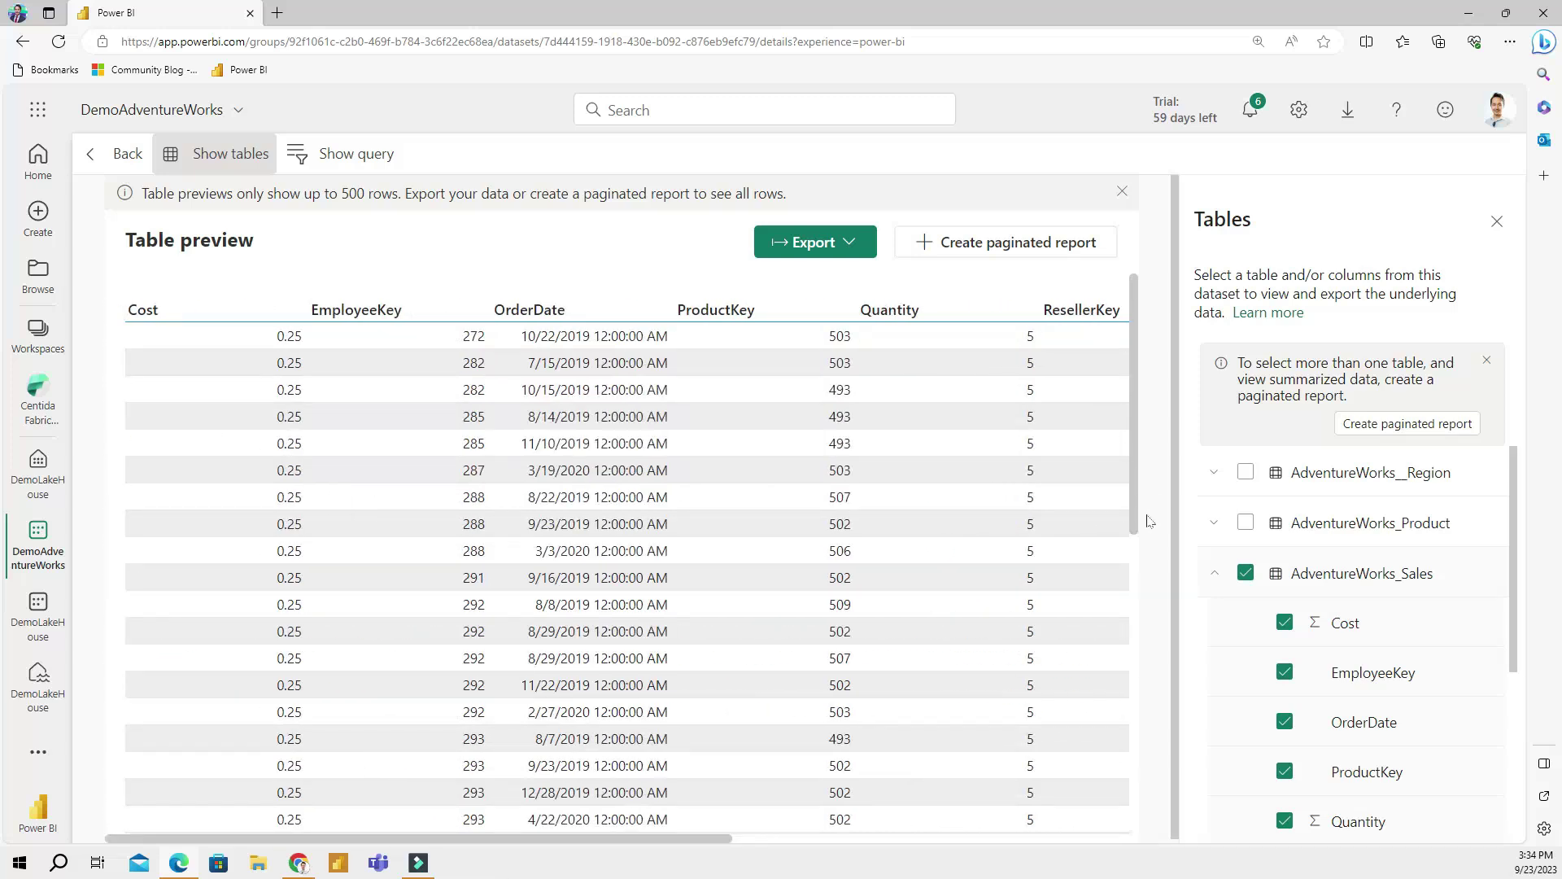
Step: Narrow the AdventureWorks_Sales preview to Cost, EmployeeKey, OrderDate and ProductKey
click(1246, 579)
click(1285, 623)
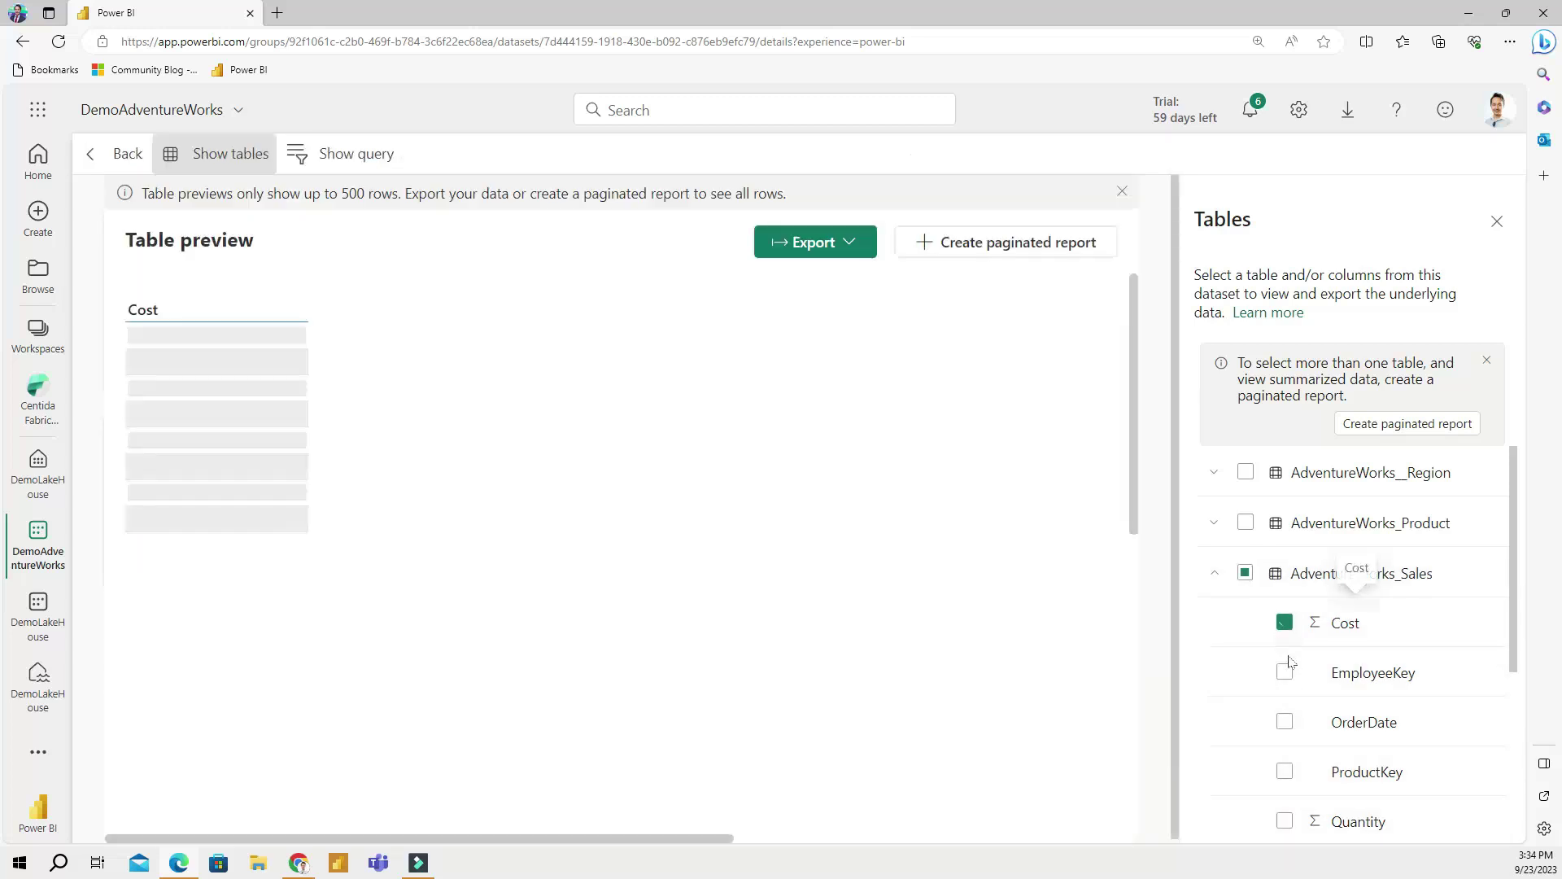
click(1285, 672)
click(1285, 723)
click(1285, 771)
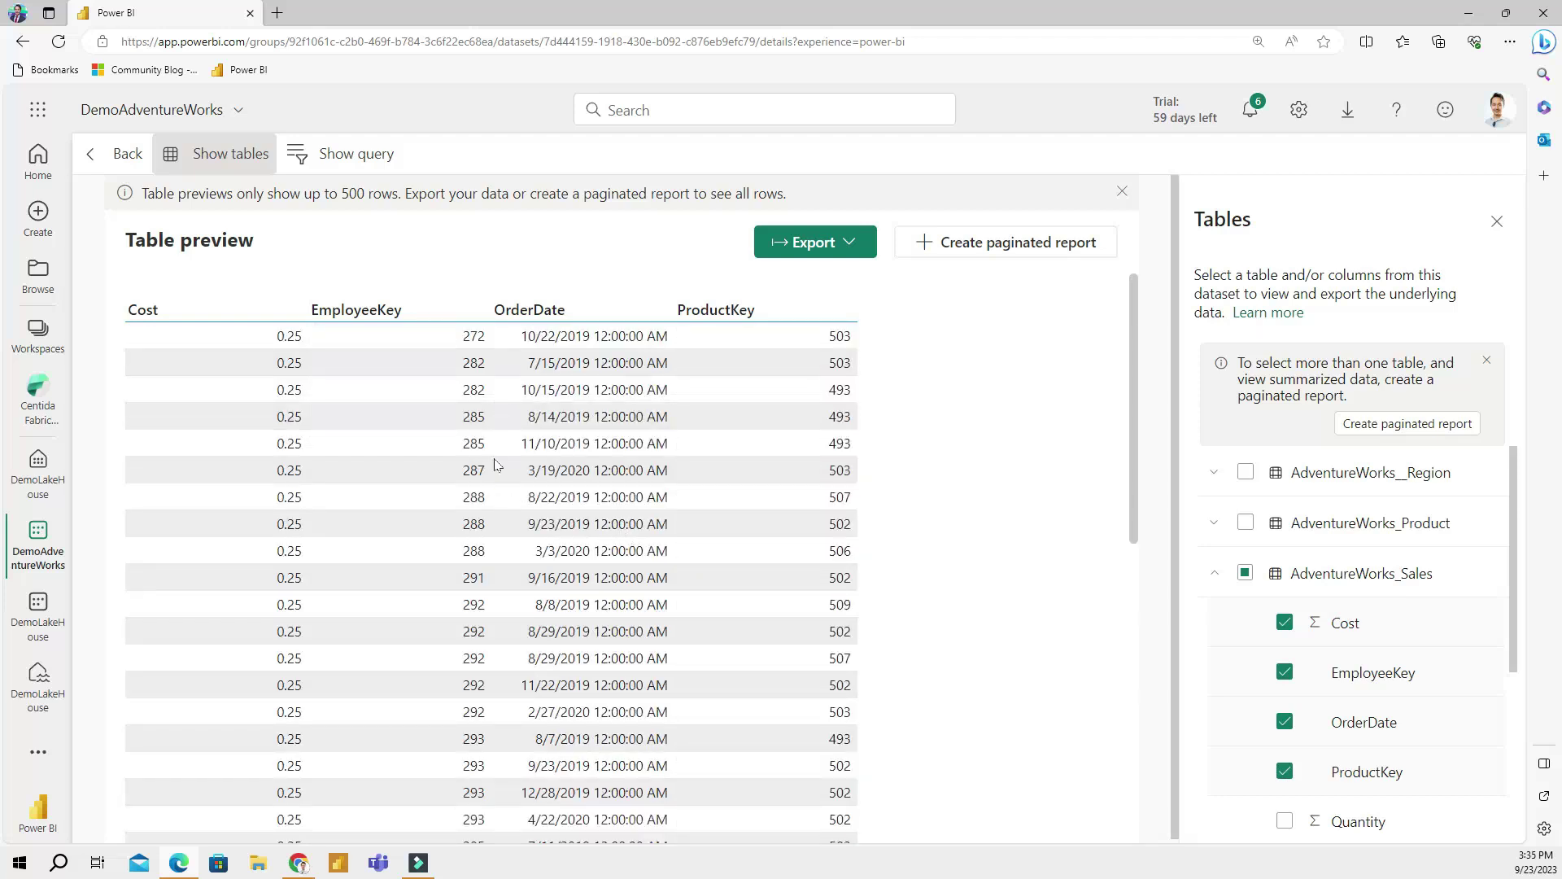
Step: Check export formats, reselect all Sales columns, return to dataset details and close Tables pane
click(861, 251)
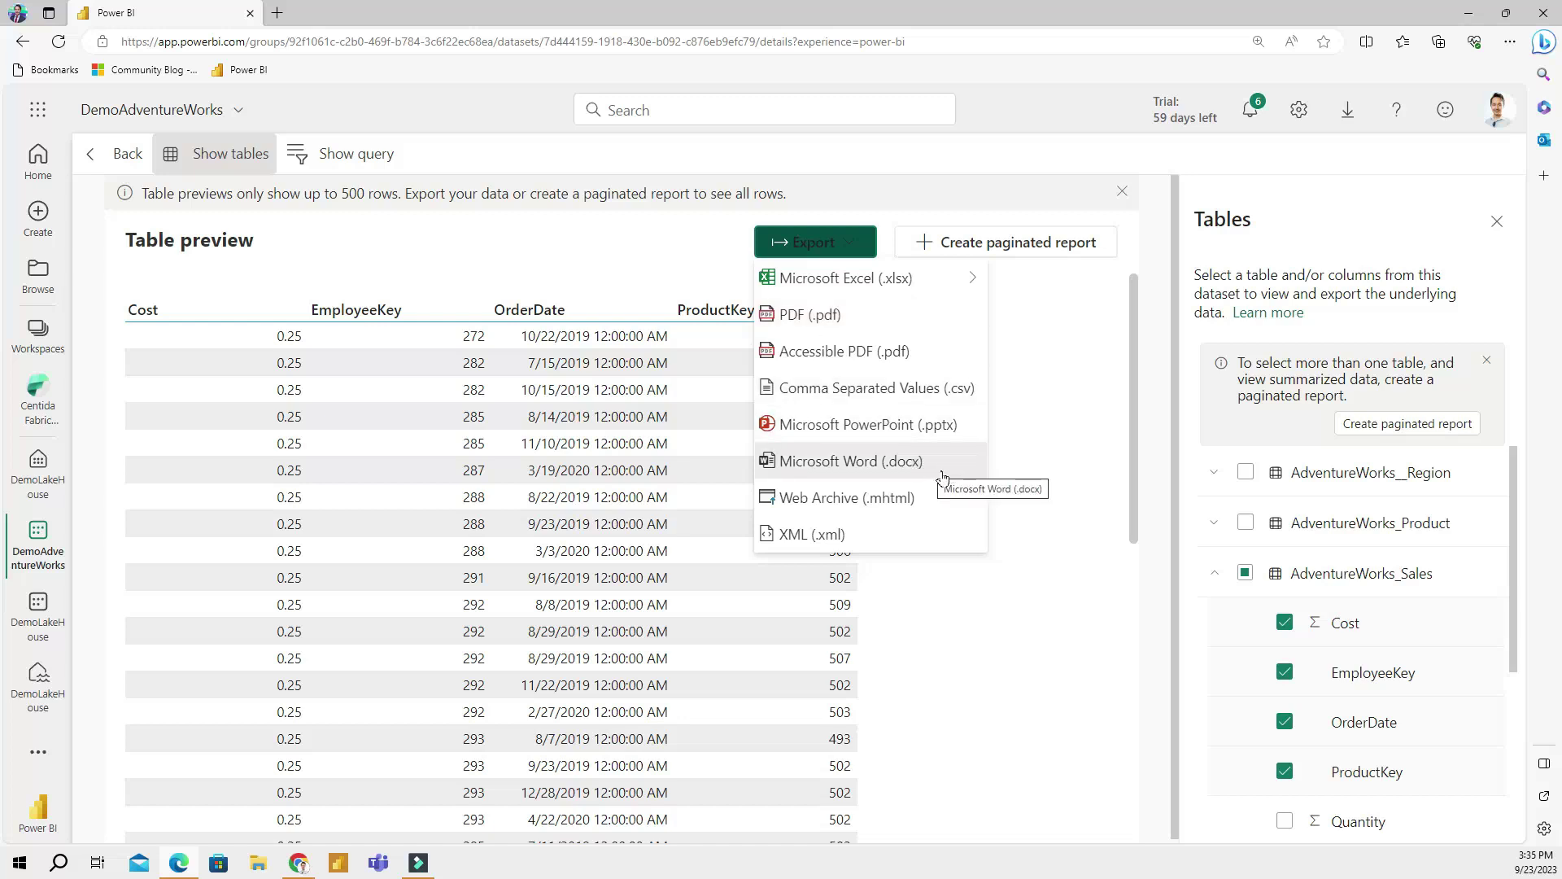
click(1111, 309)
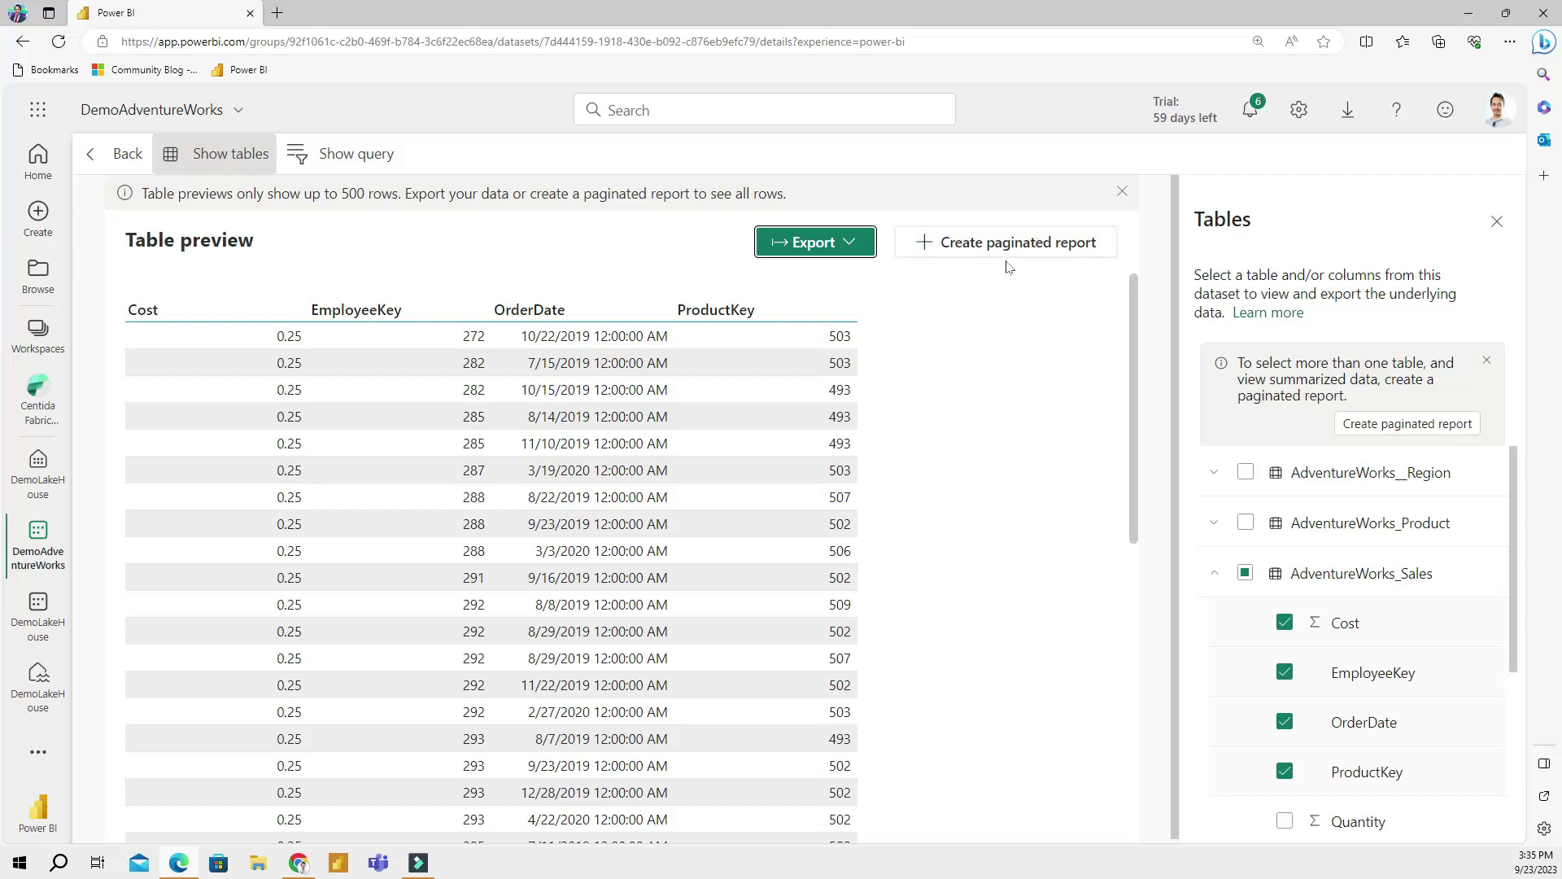
click(350, 393)
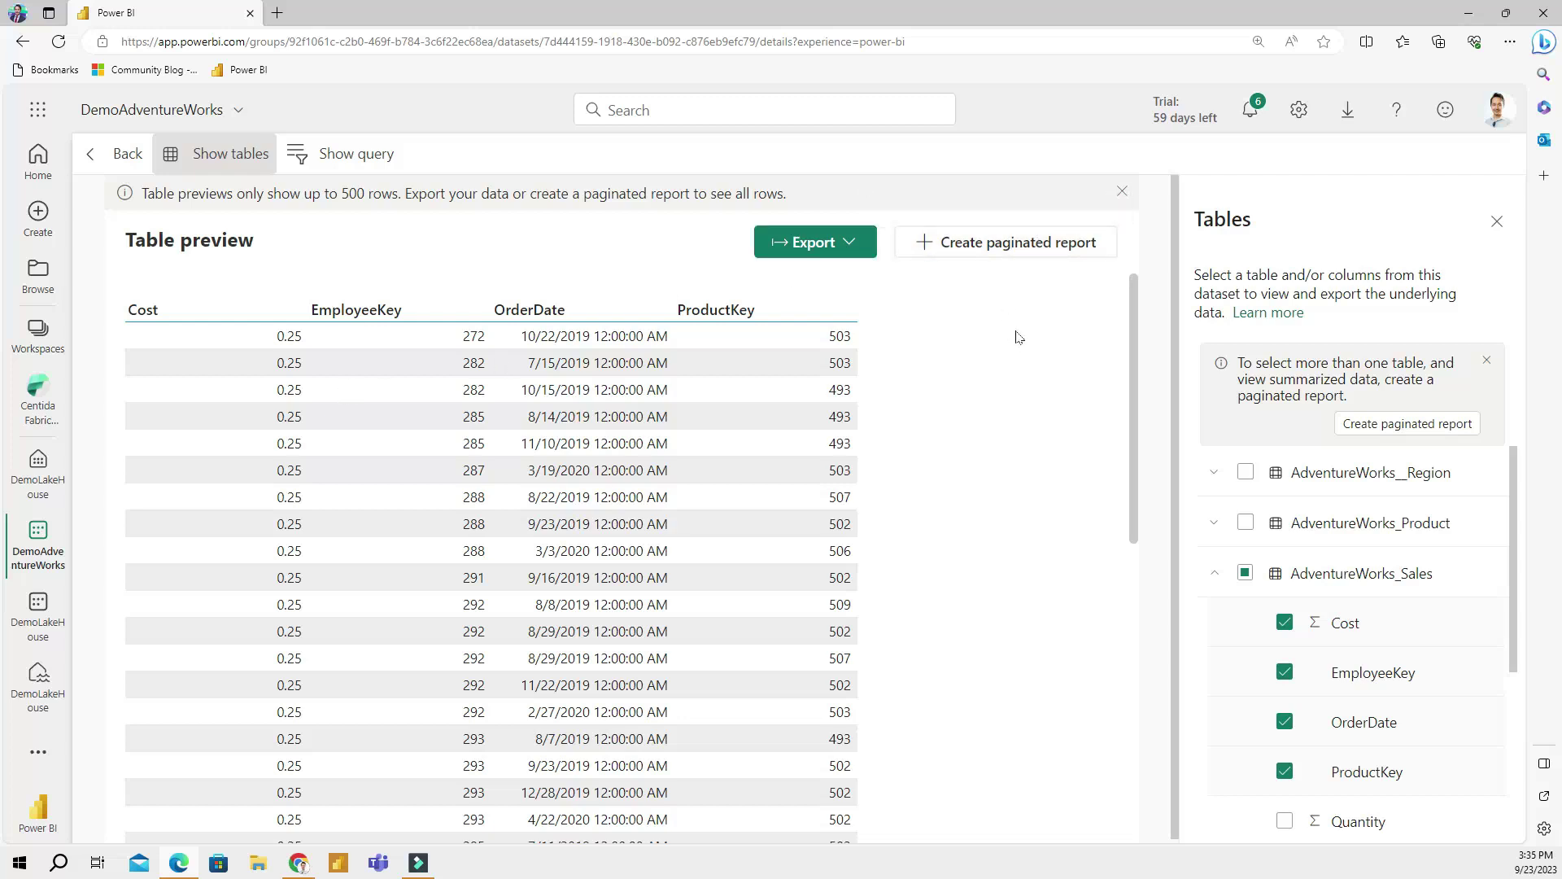
click(1246, 574)
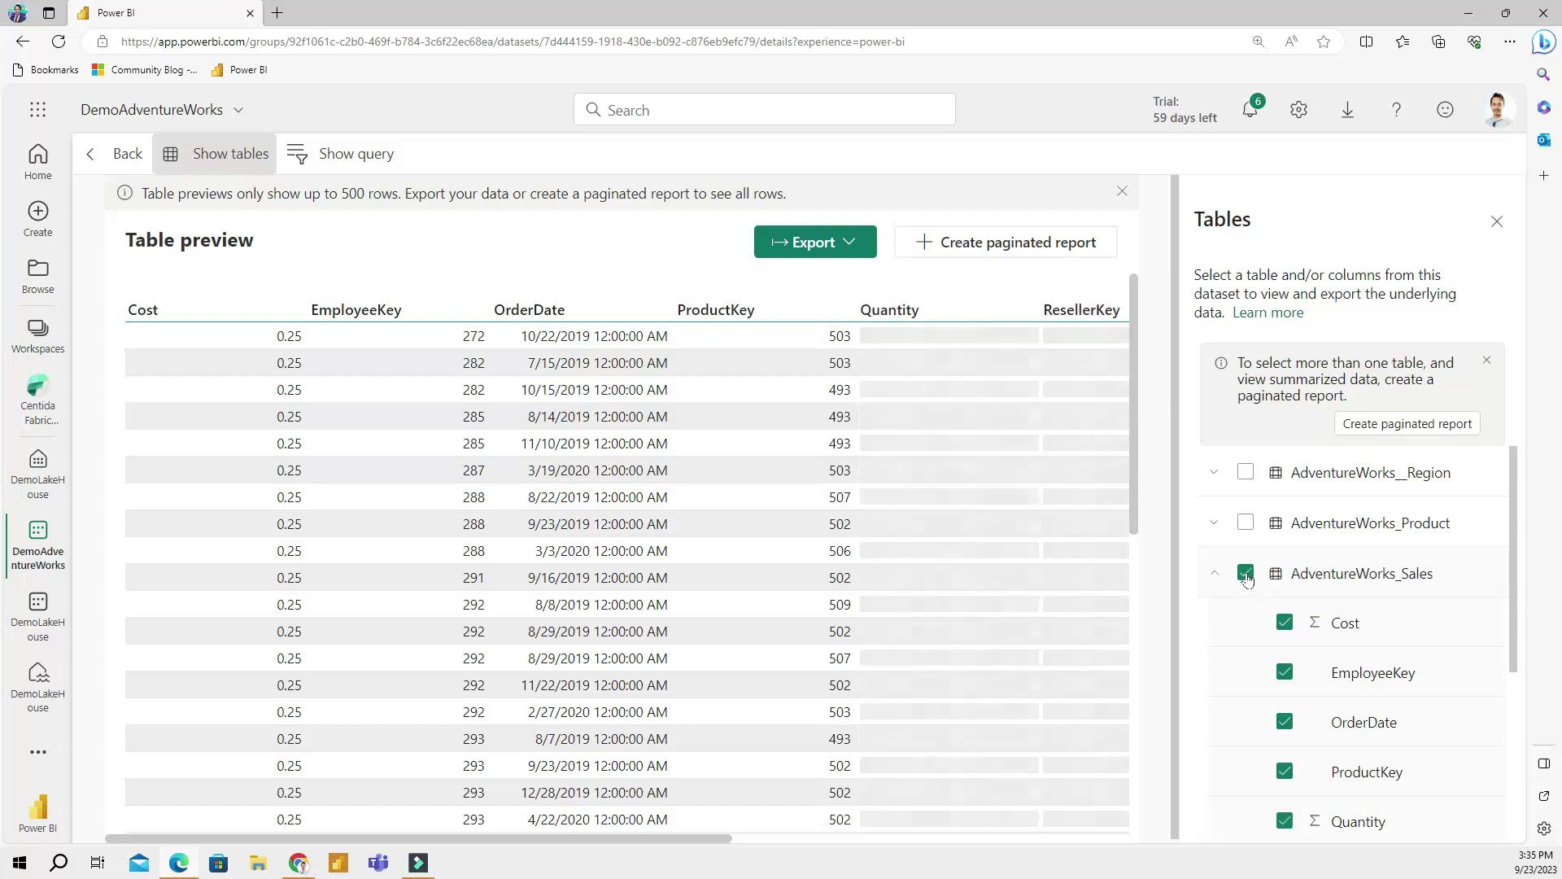
click(130, 154)
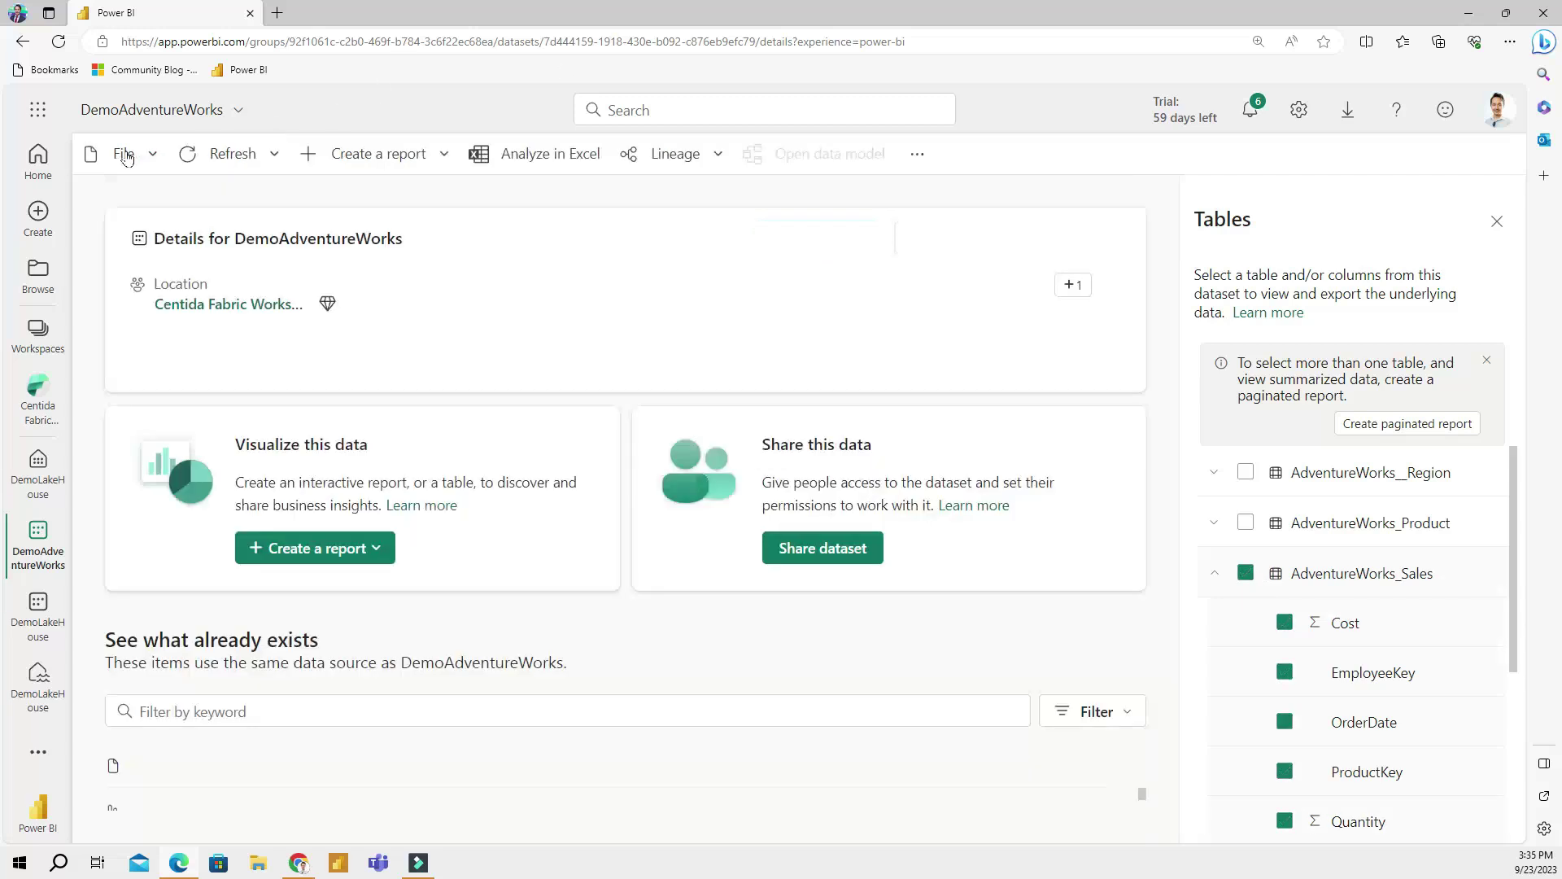
click(1498, 224)
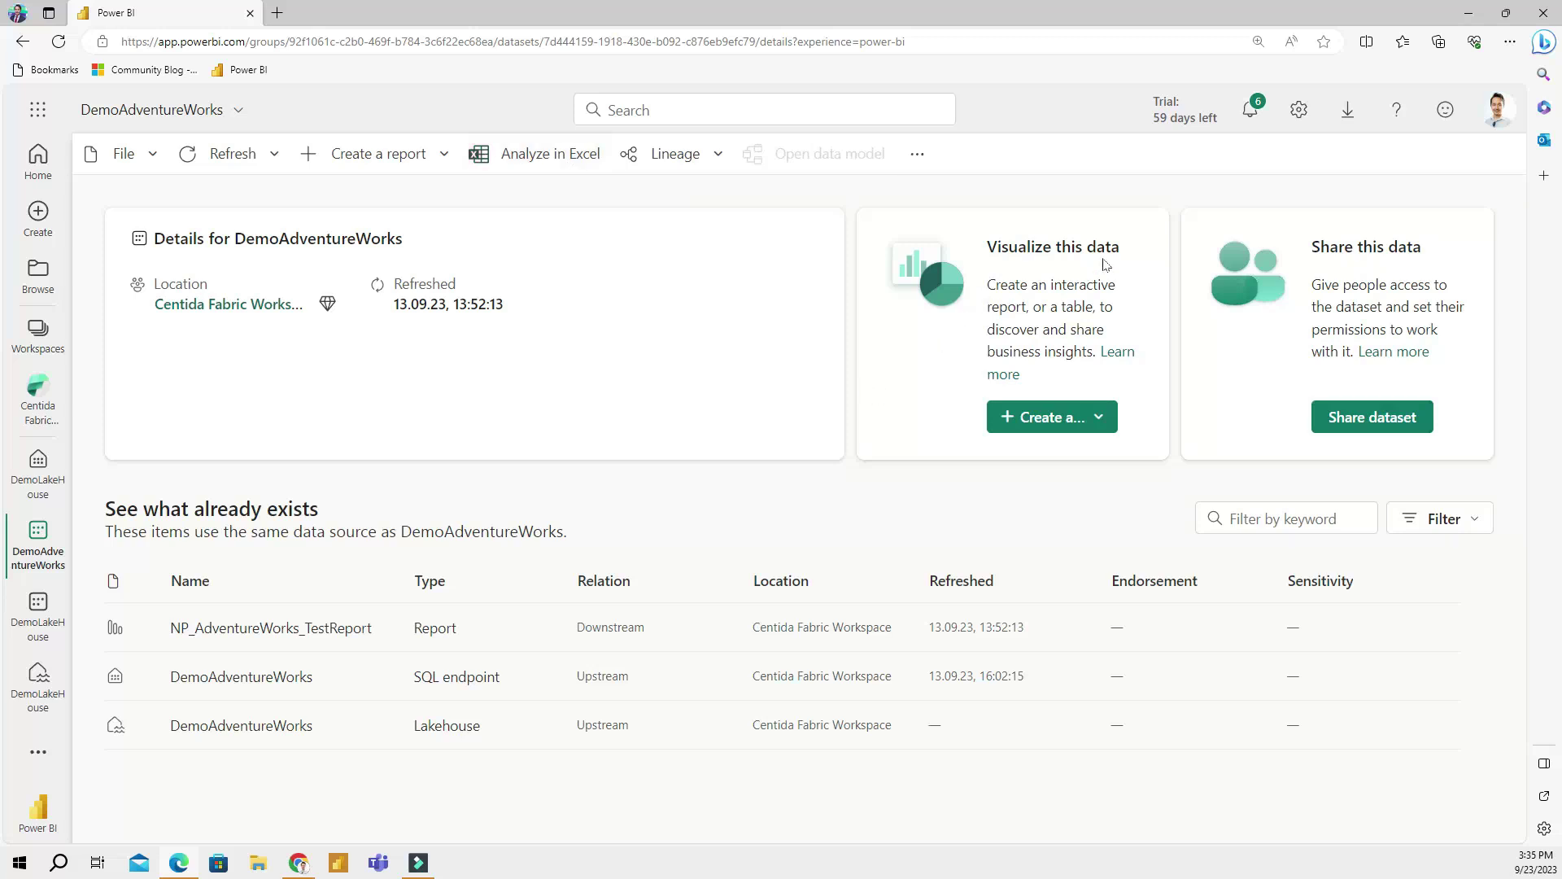
Step: Show the Create a report options under Visualize this data for DemoAdventureWorks
click(1103, 421)
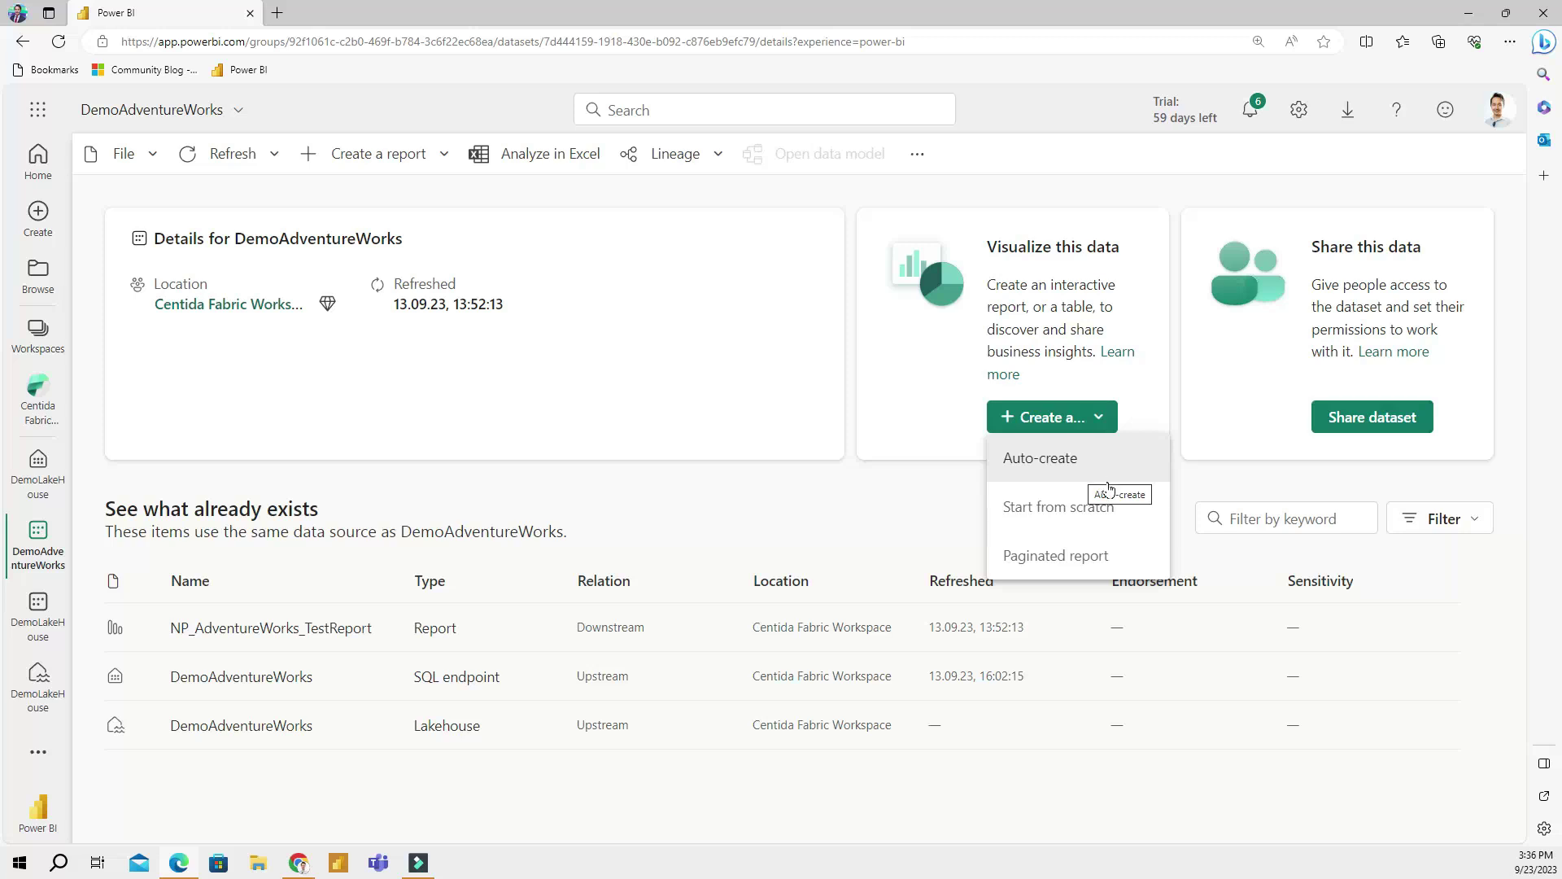
Step: Auto-create a Quick summary report and widen the Your data pane to show full field names
click(1083, 469)
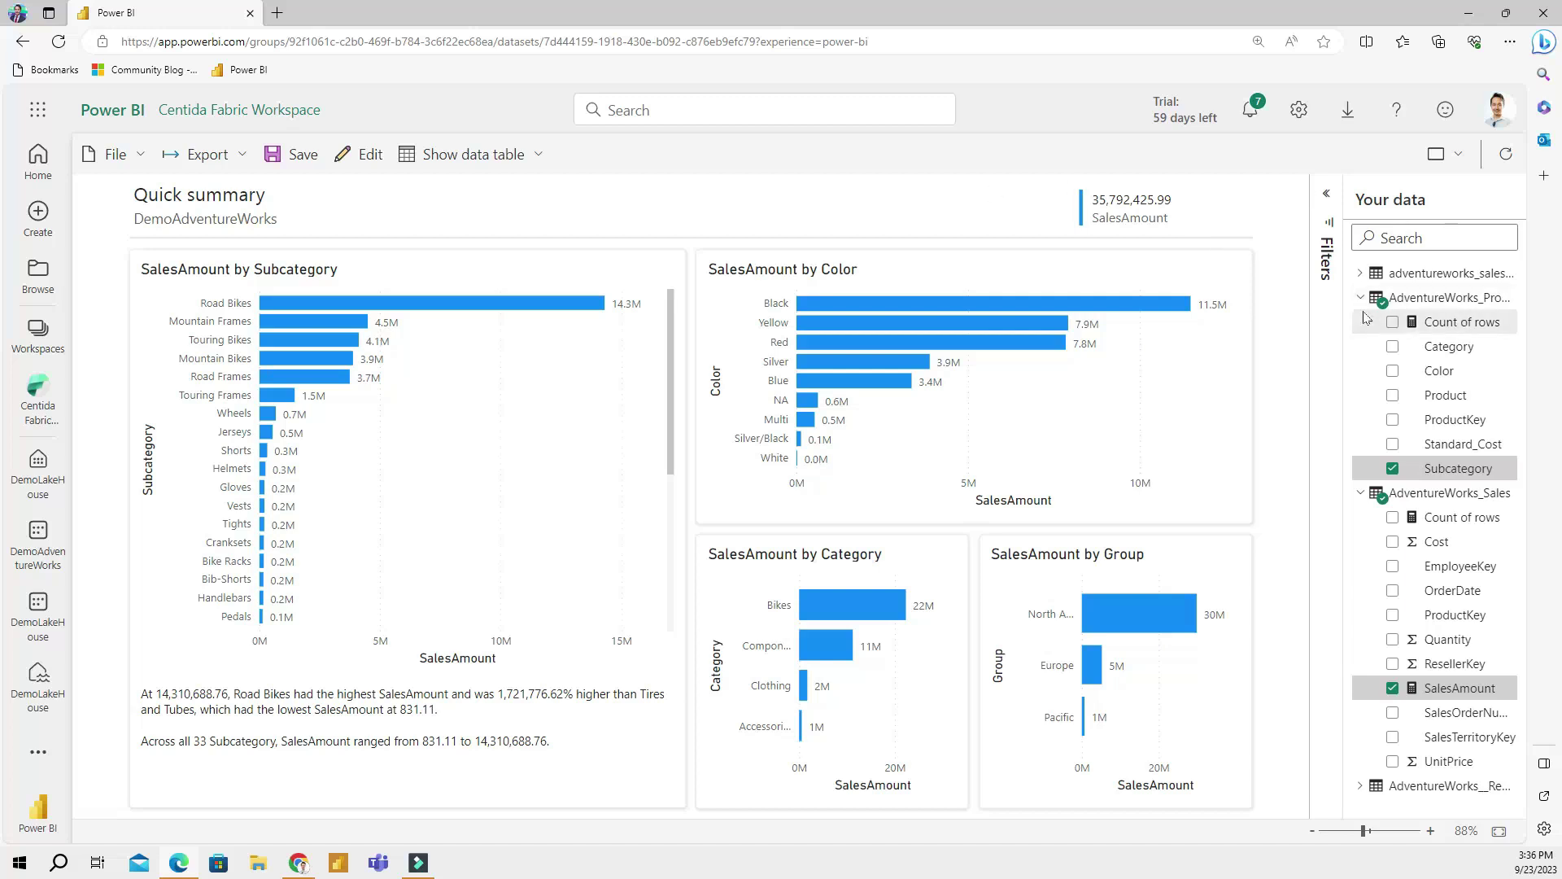
drag(1341, 312, 1239, 332)
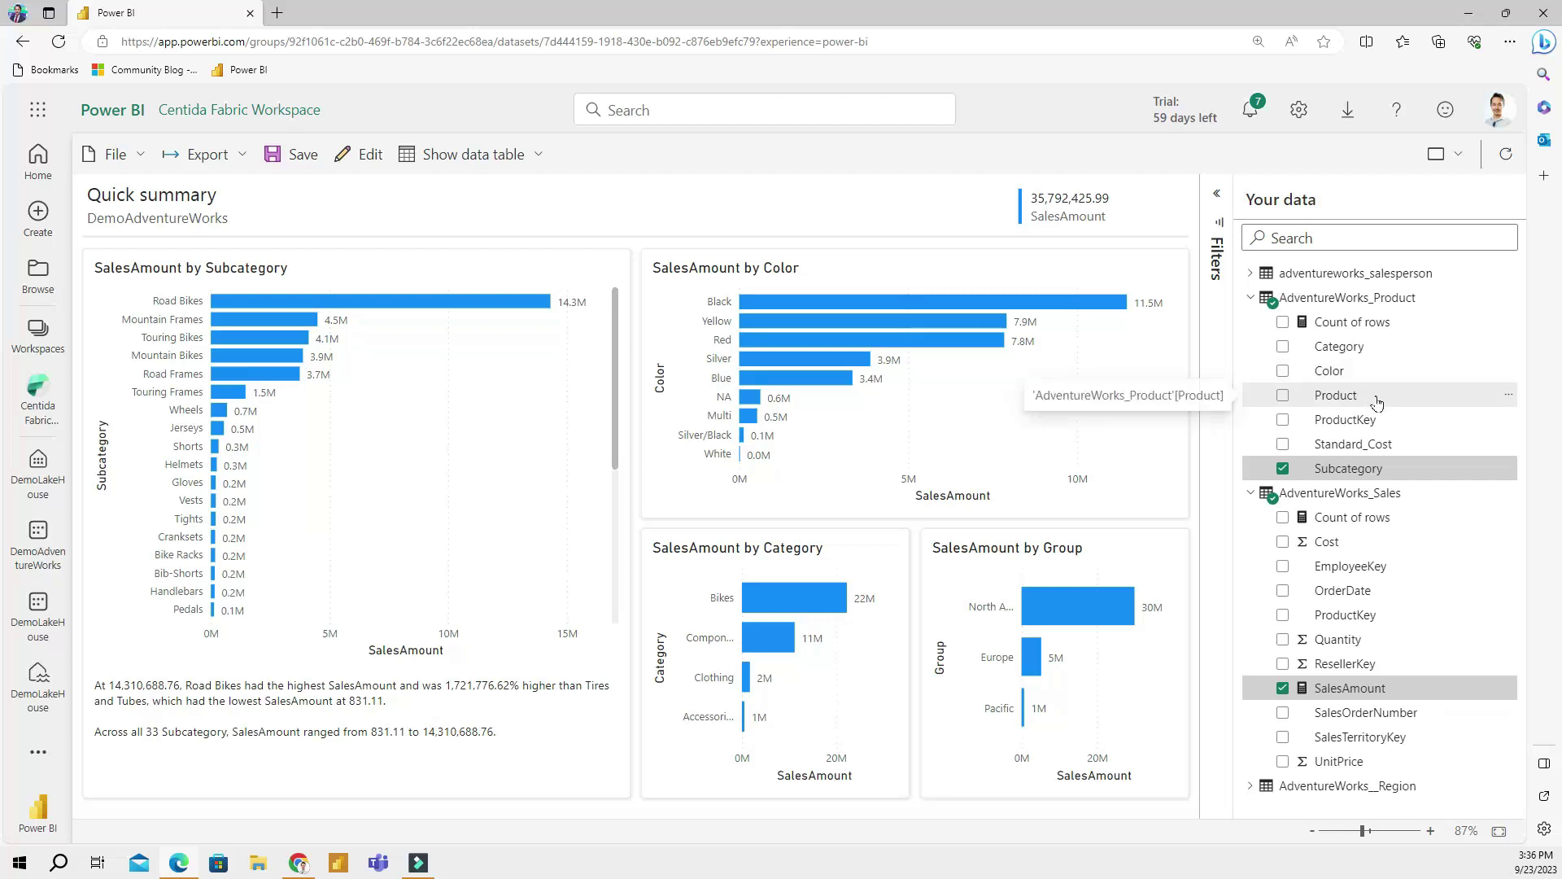
Step: Add the Product, Category and Country fields to the quick summary
click(1284, 396)
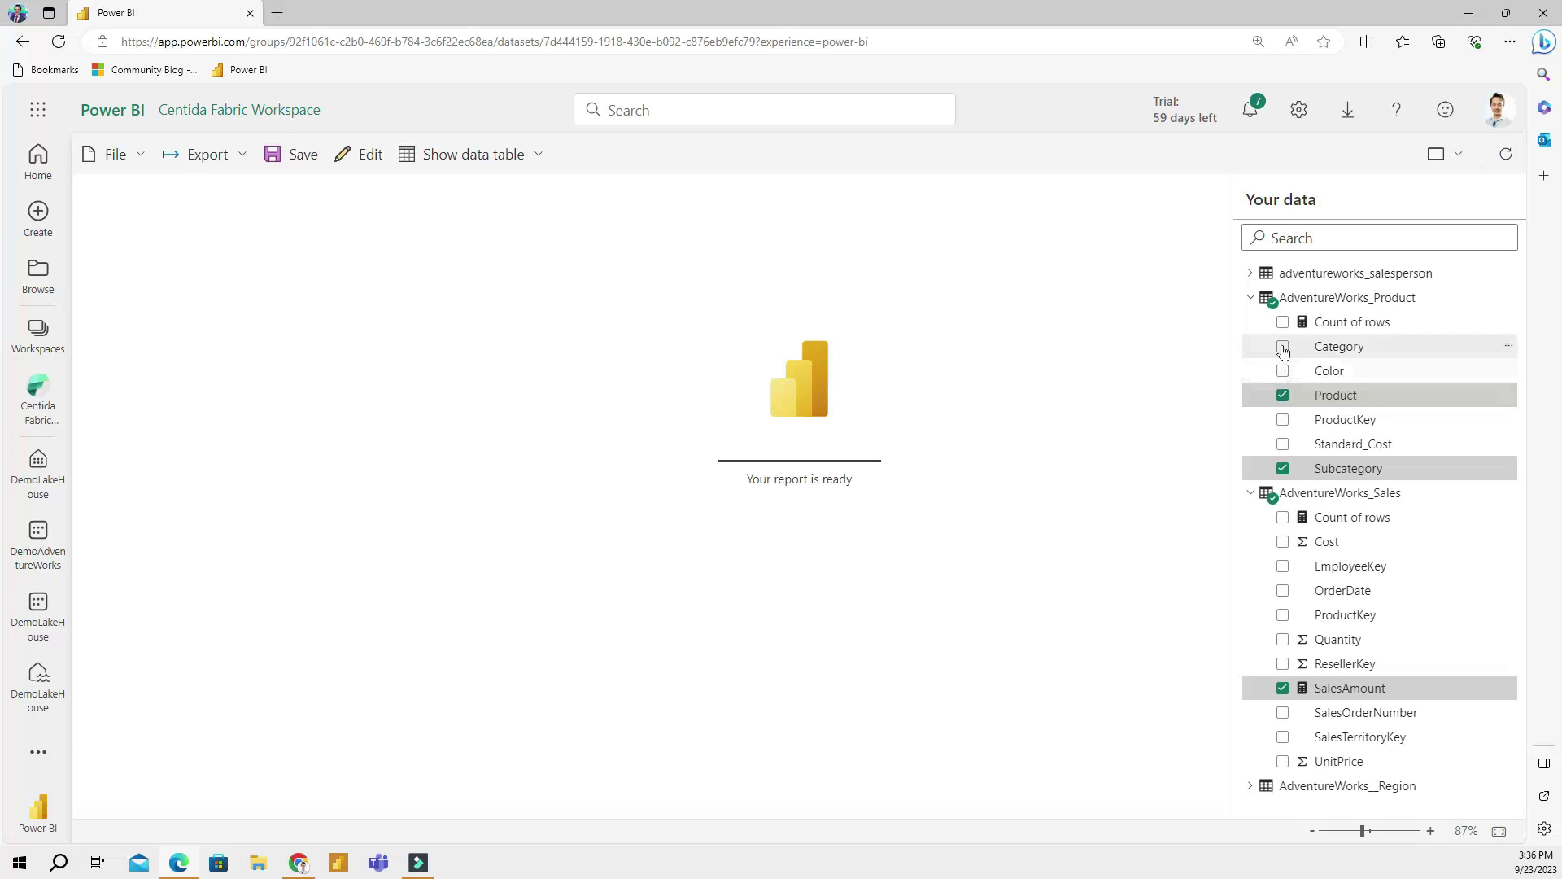
click(1283, 347)
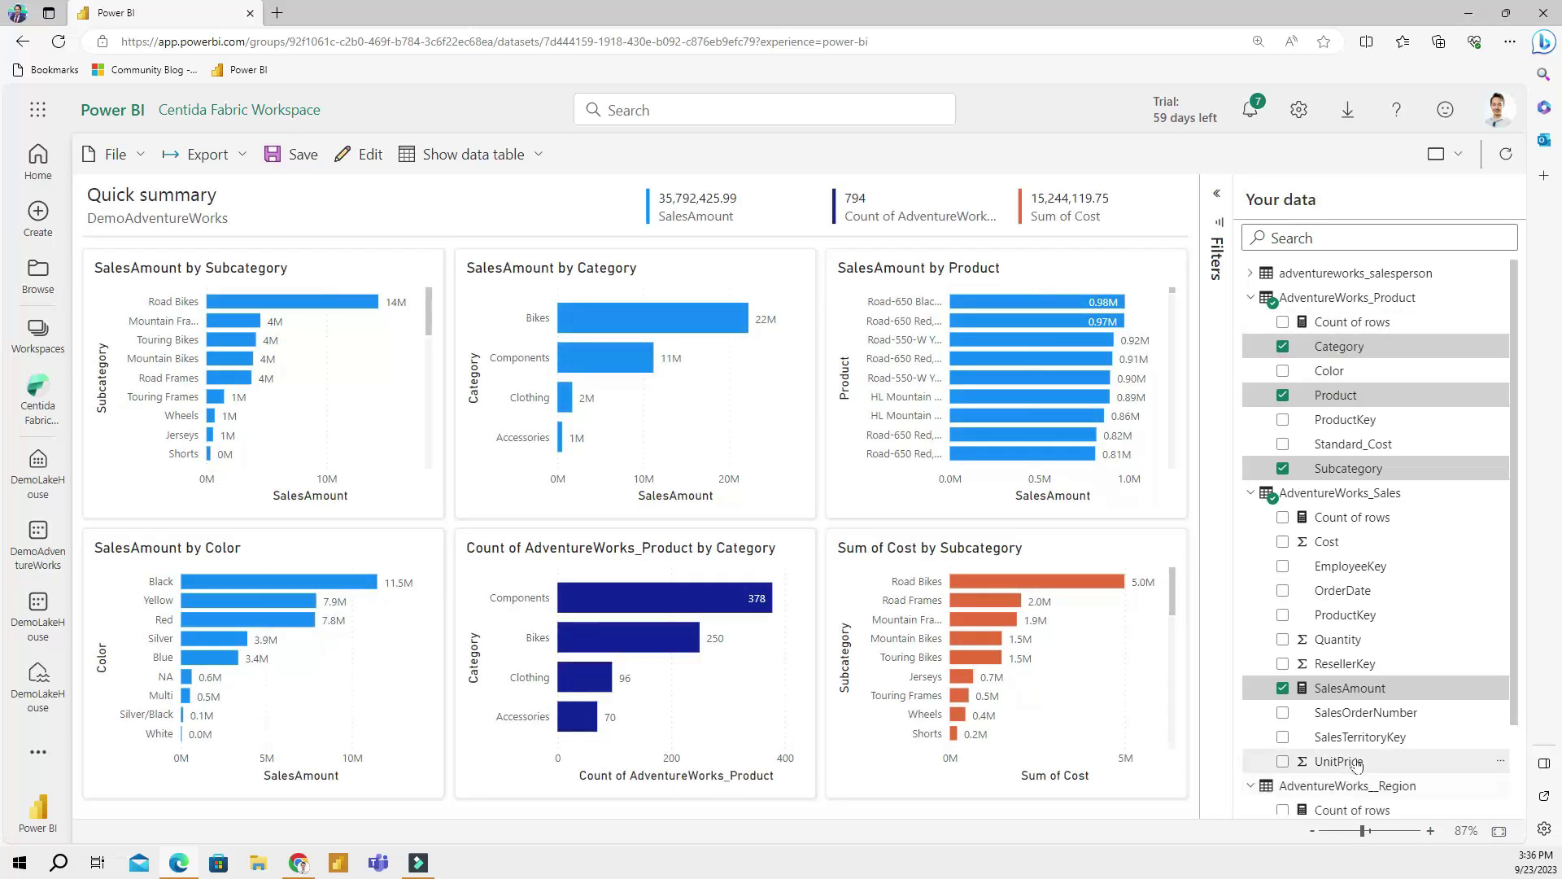
scroll(1356, 765, down, 1)
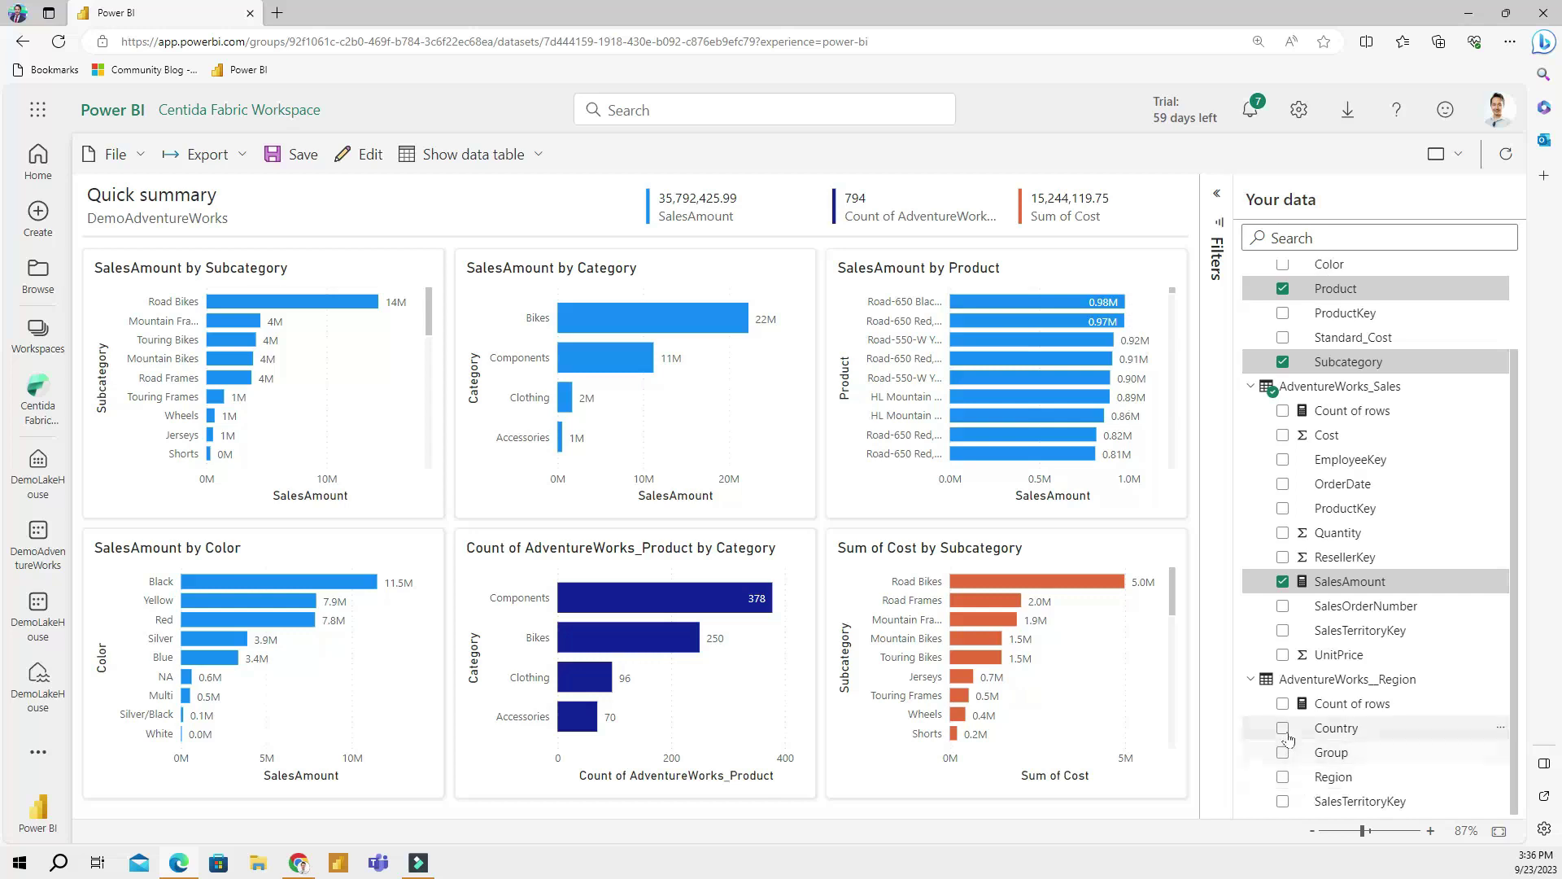
click(1284, 728)
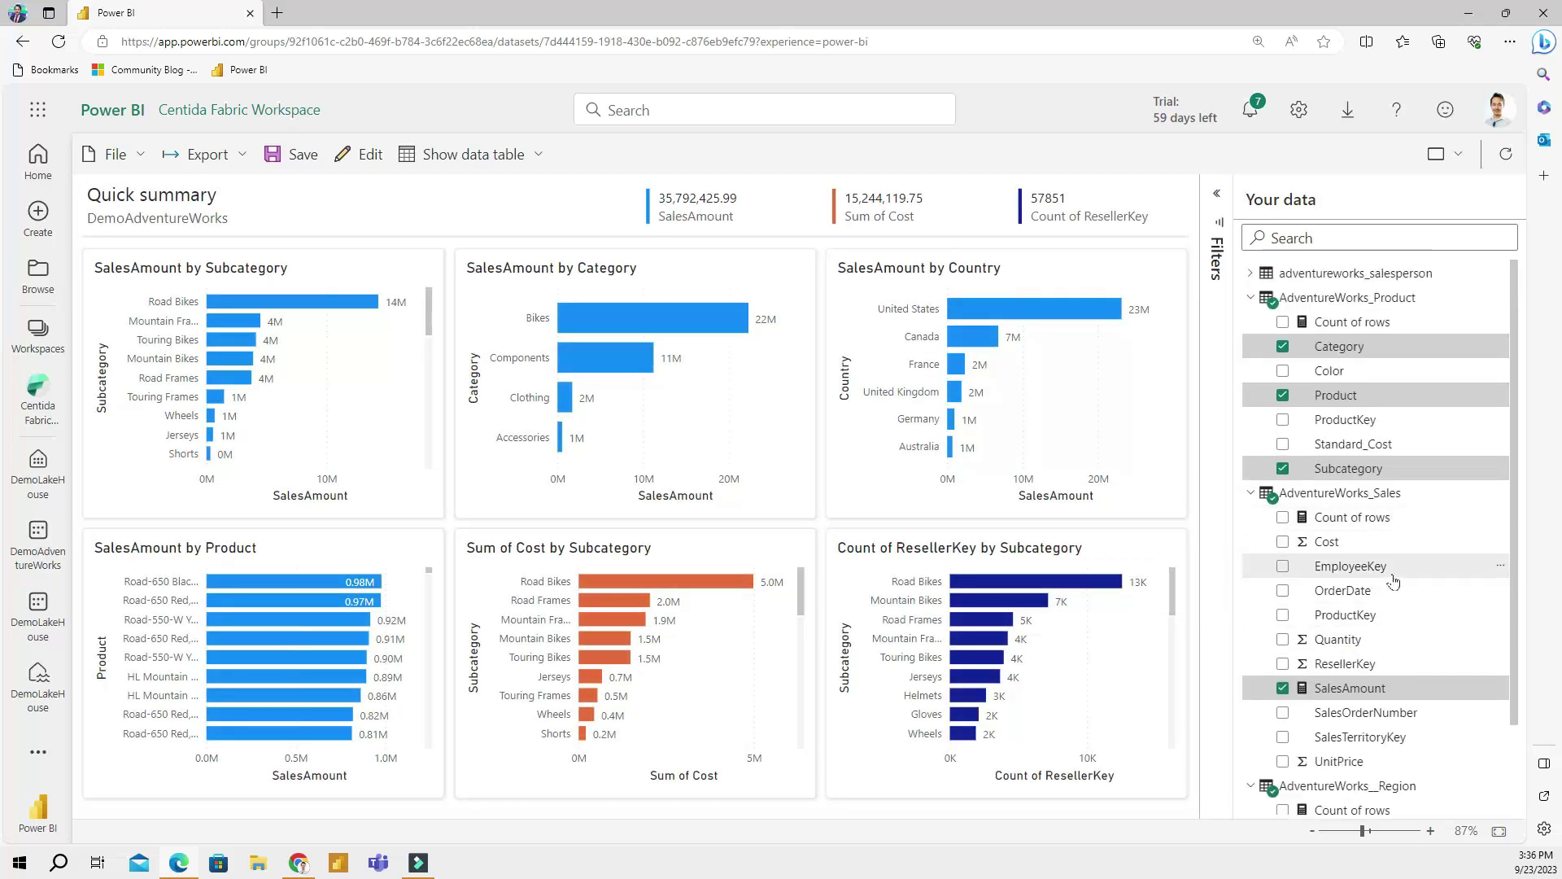
scroll(1378, 616, down, 1)
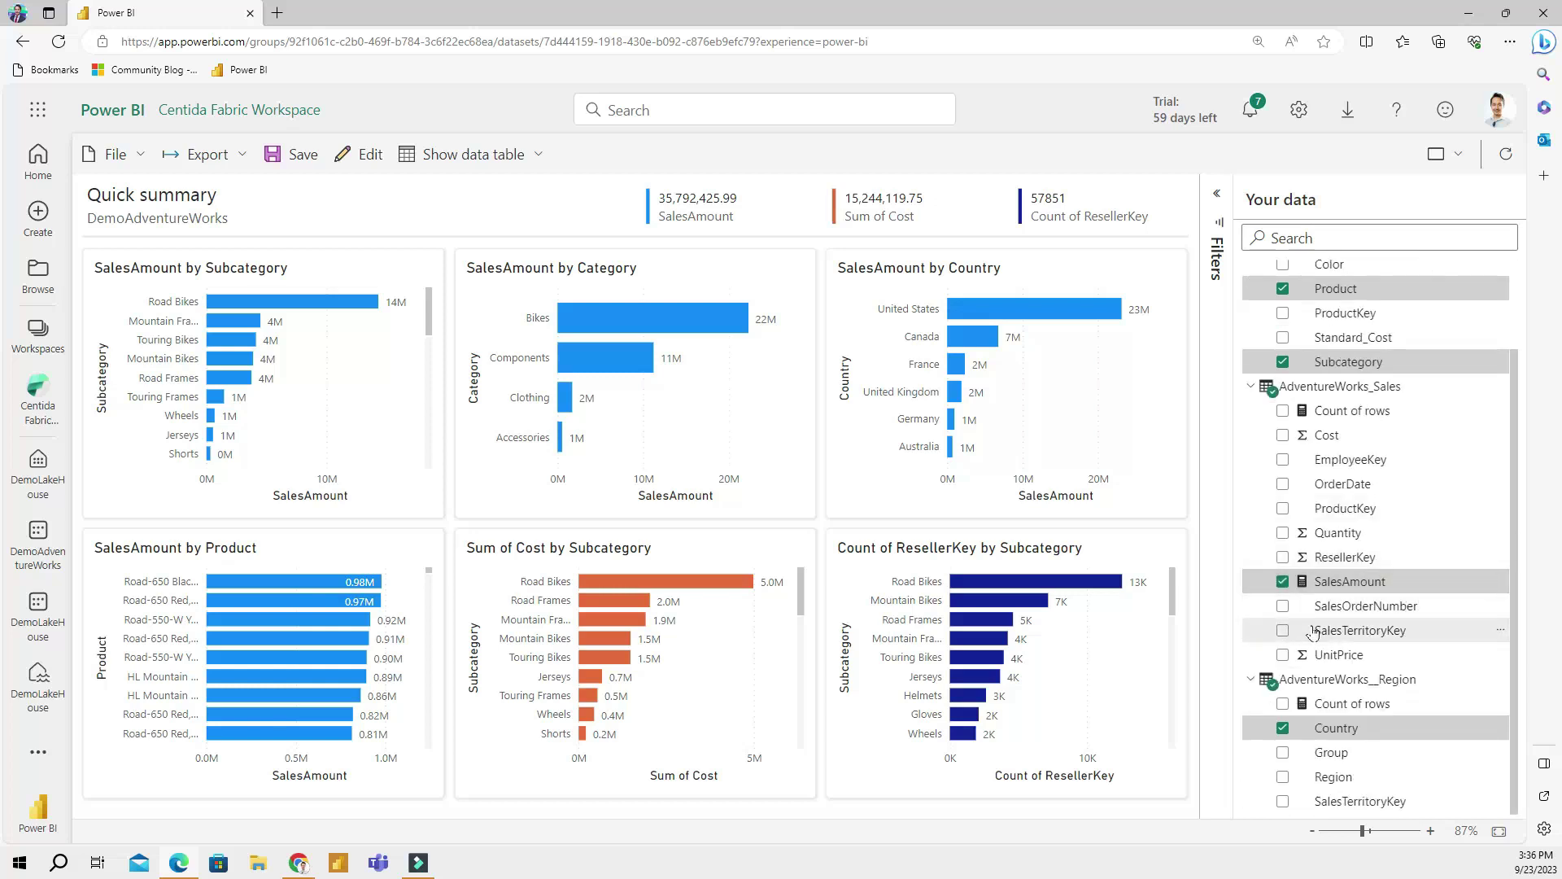
scroll(1343, 619, up, 1)
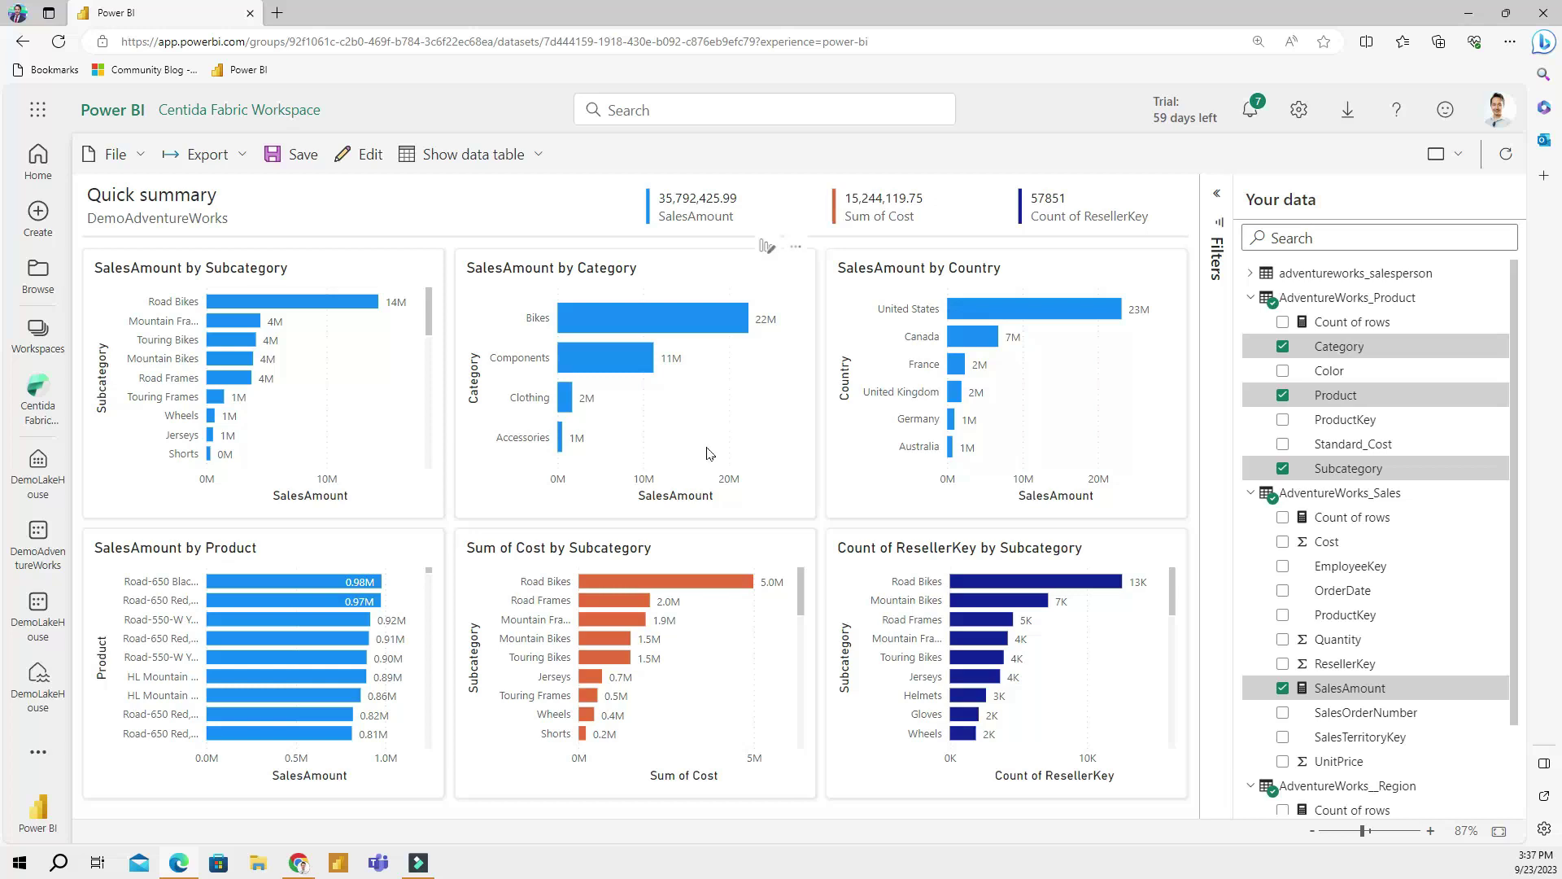
Step: Change the SalesAmount by Category visual to a pie chart, then to a treemap
click(769, 254)
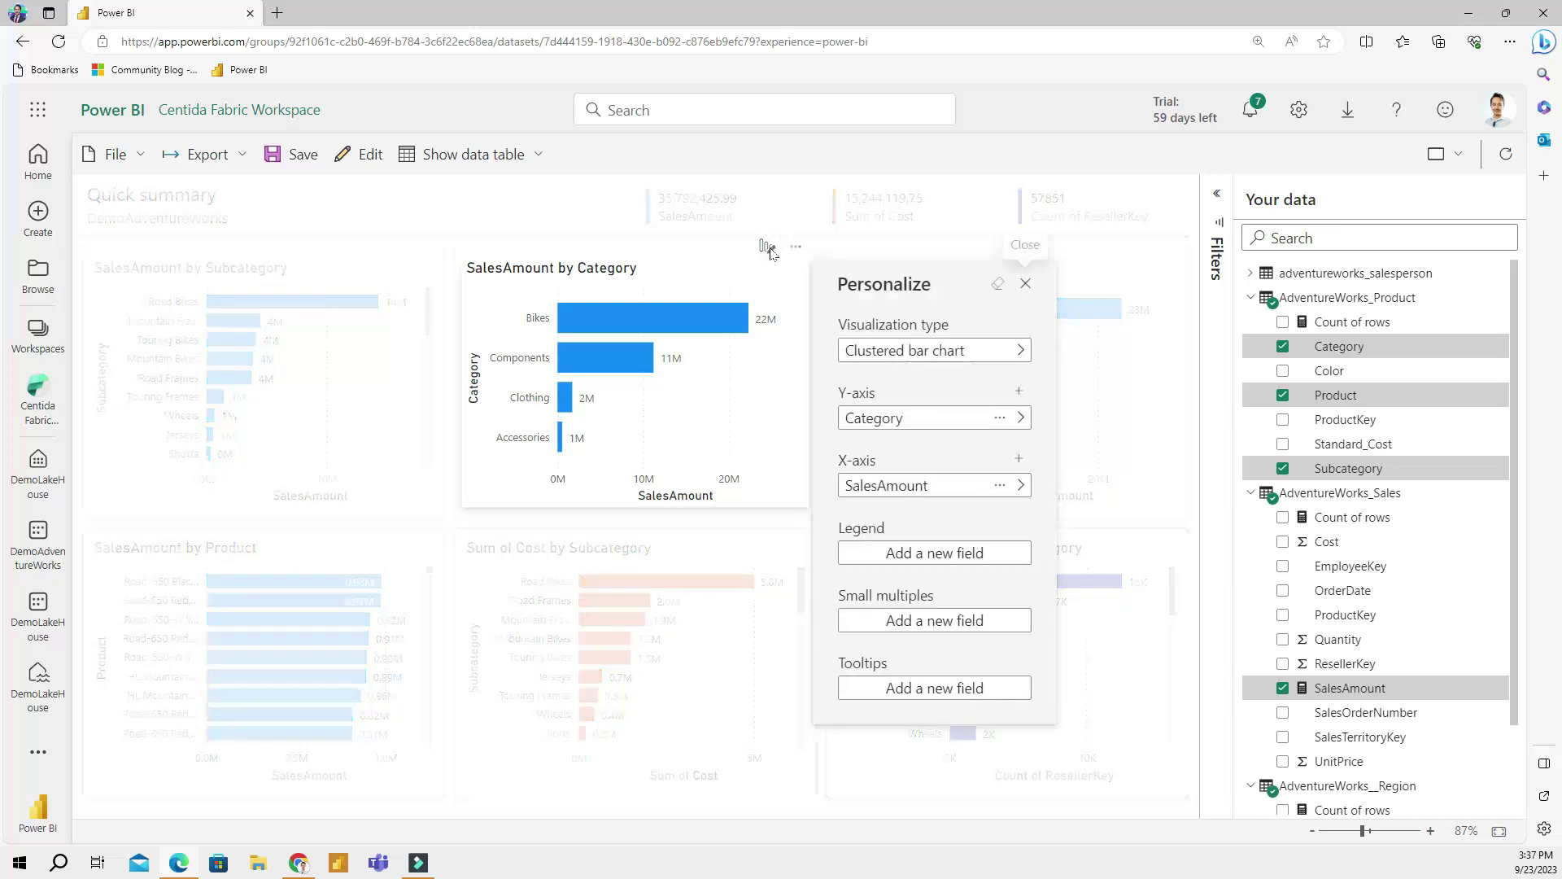
click(955, 361)
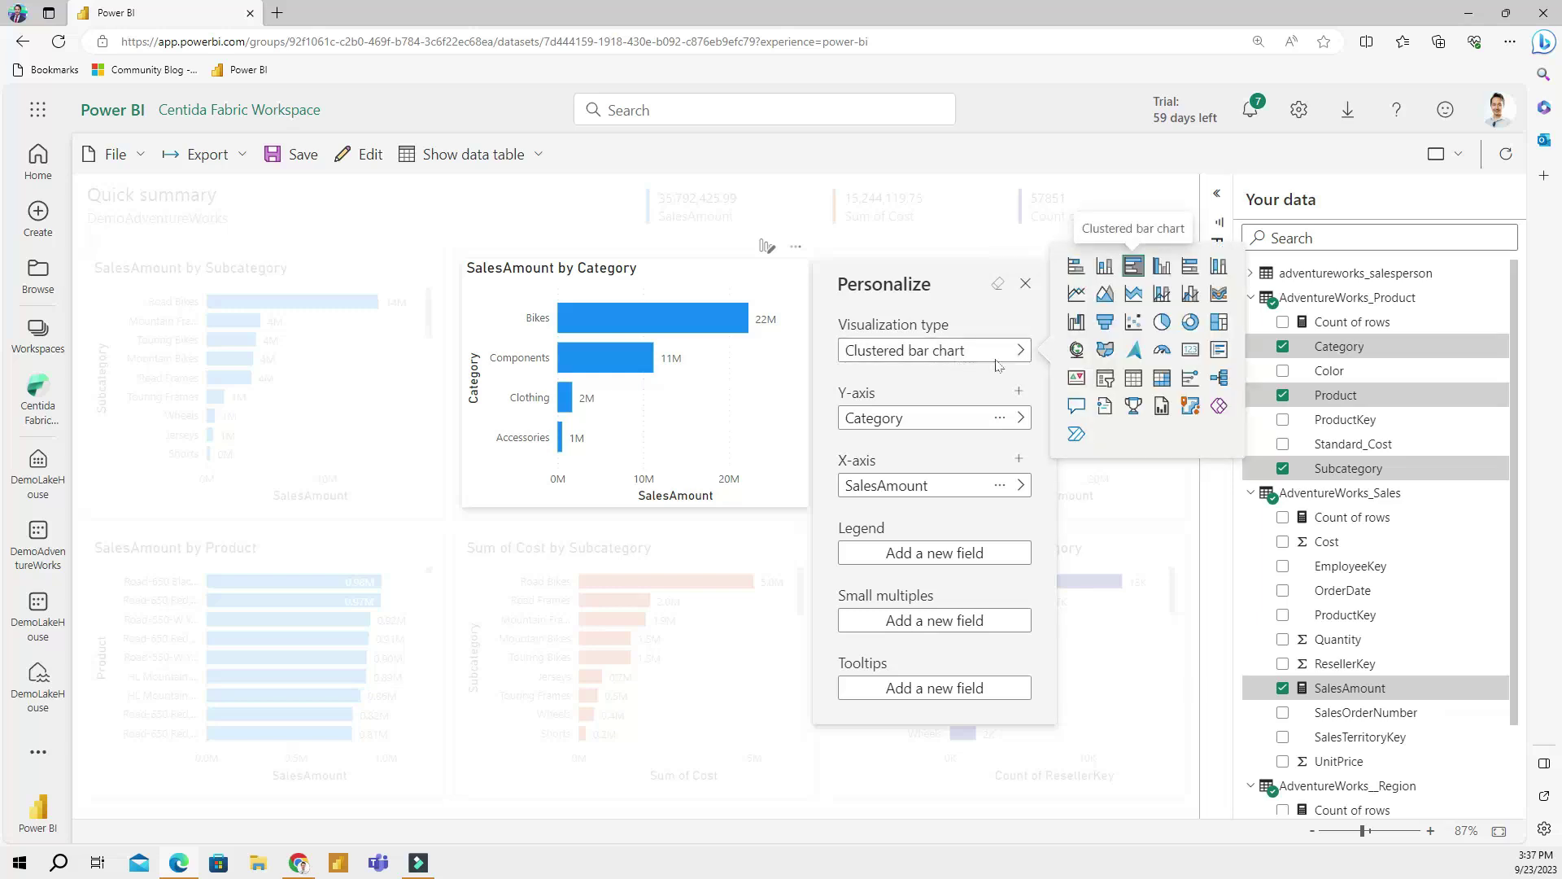
click(1161, 322)
click(584, 408)
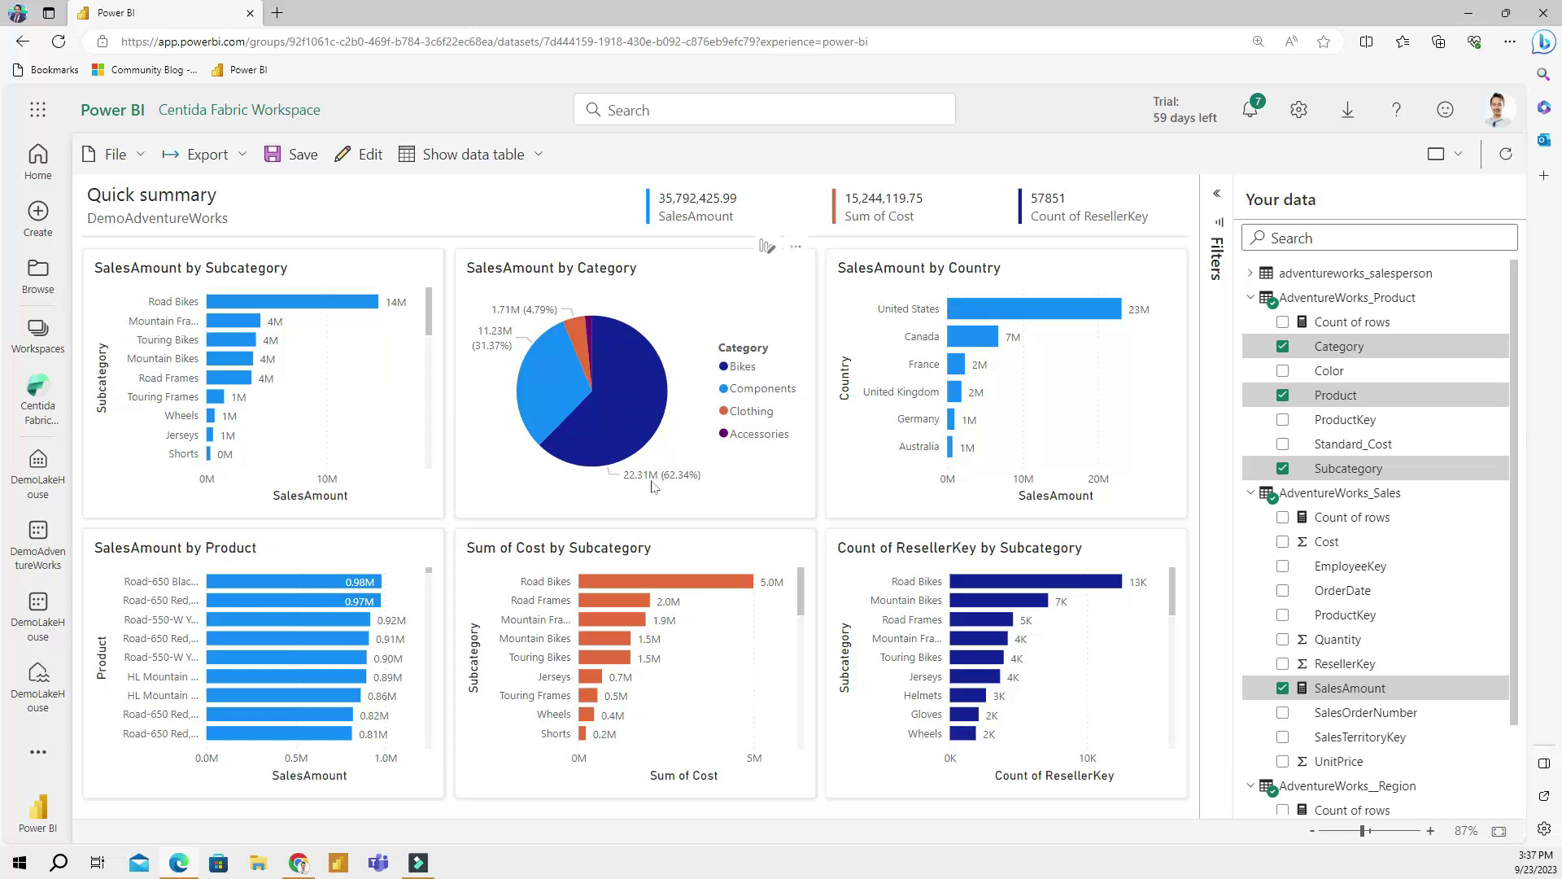
click(767, 246)
click(920, 351)
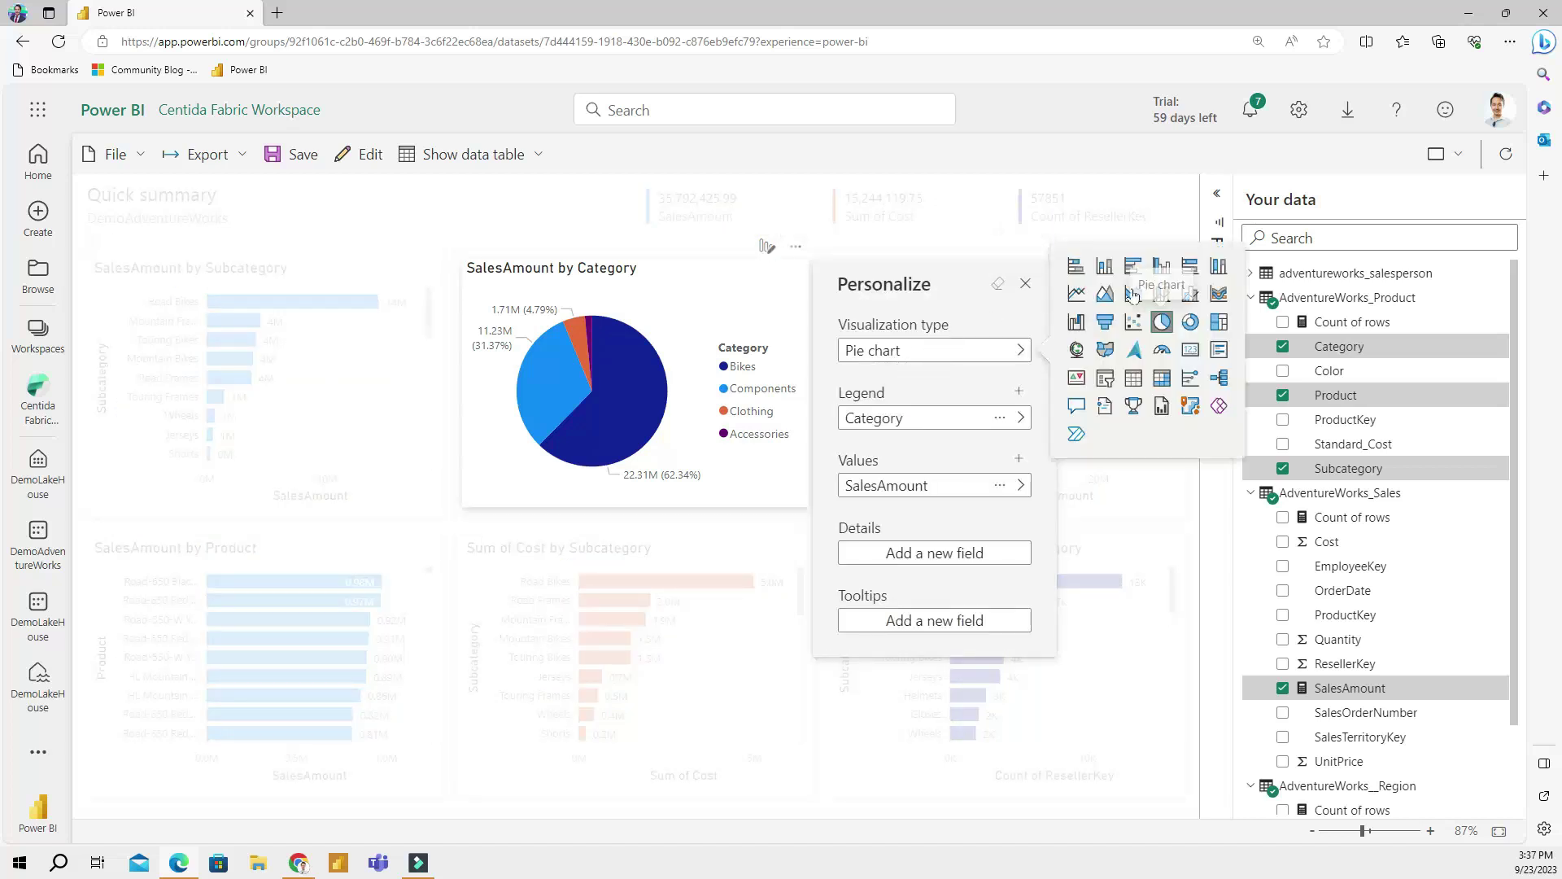
click(1220, 321)
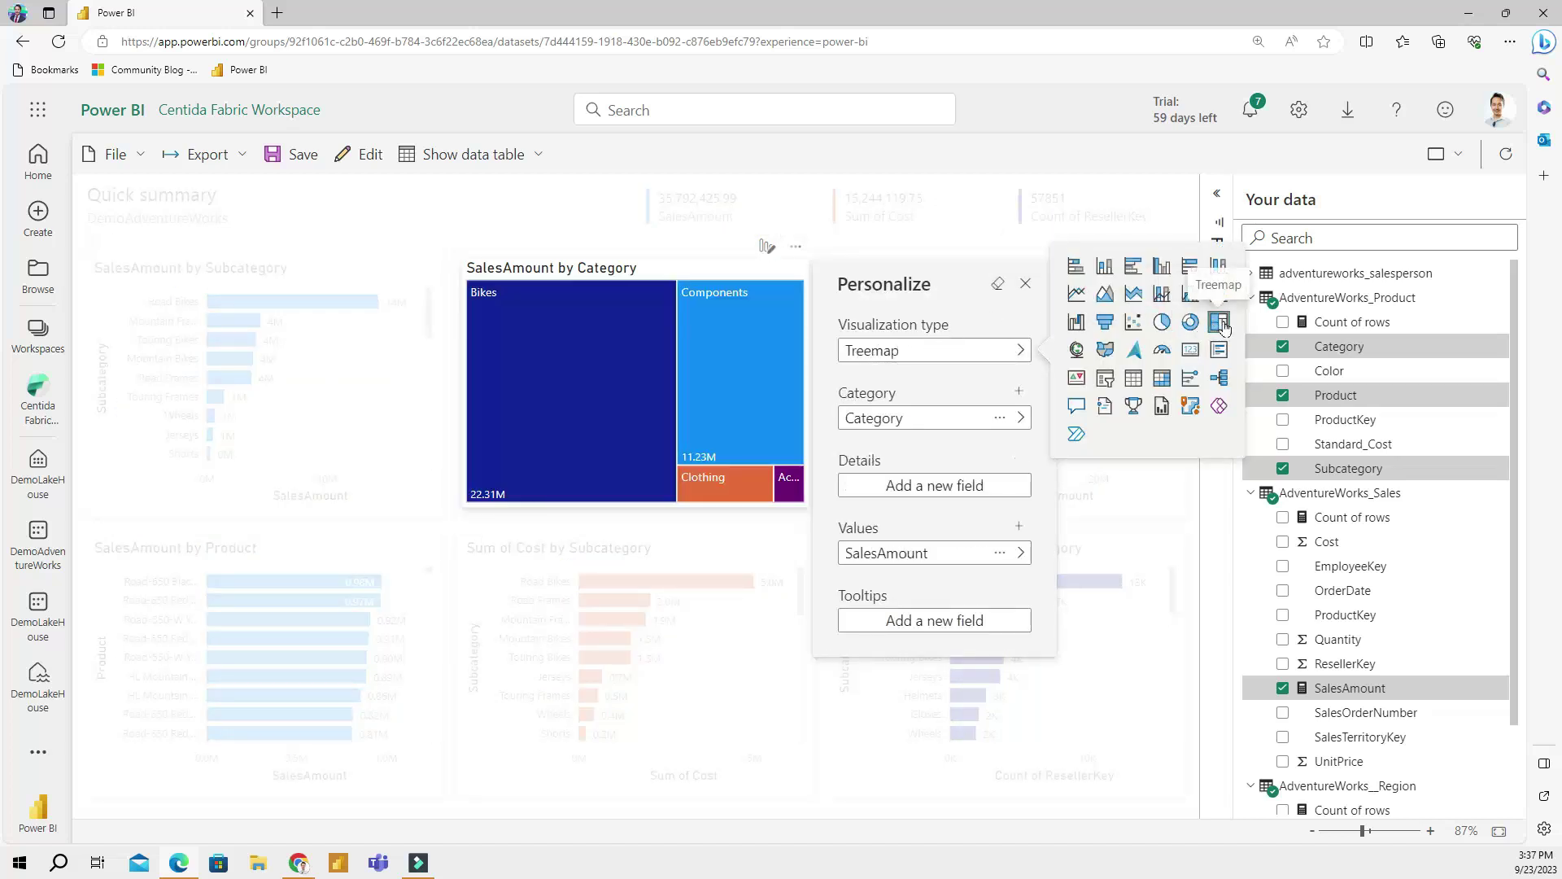
click(574, 222)
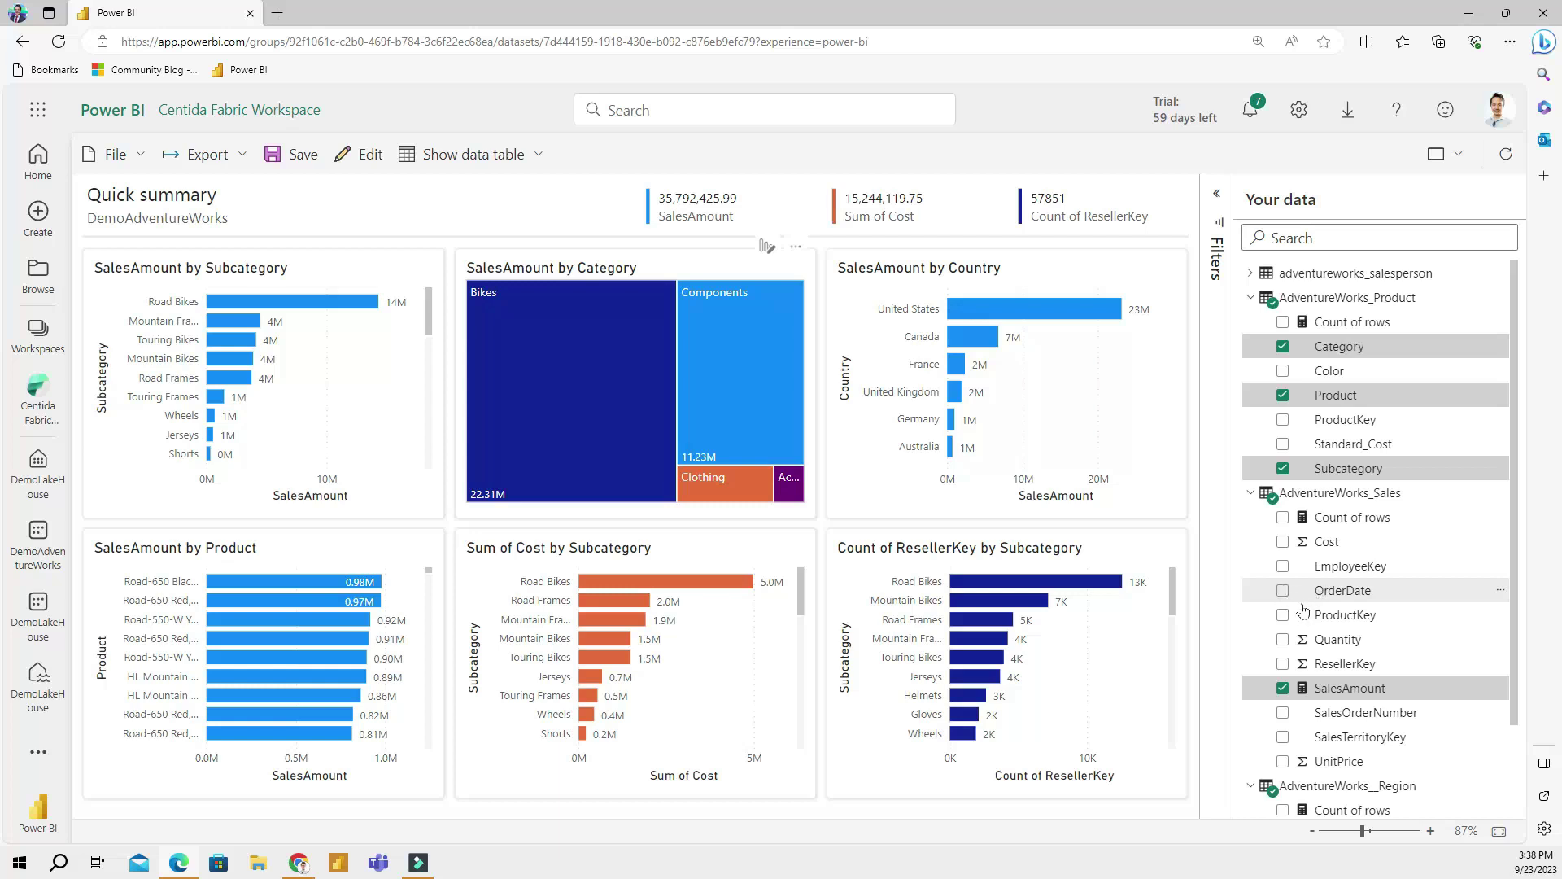
Step: Add Quantity and Salesperson, save as the user's 'sample auto report', then go back
click(1283, 640)
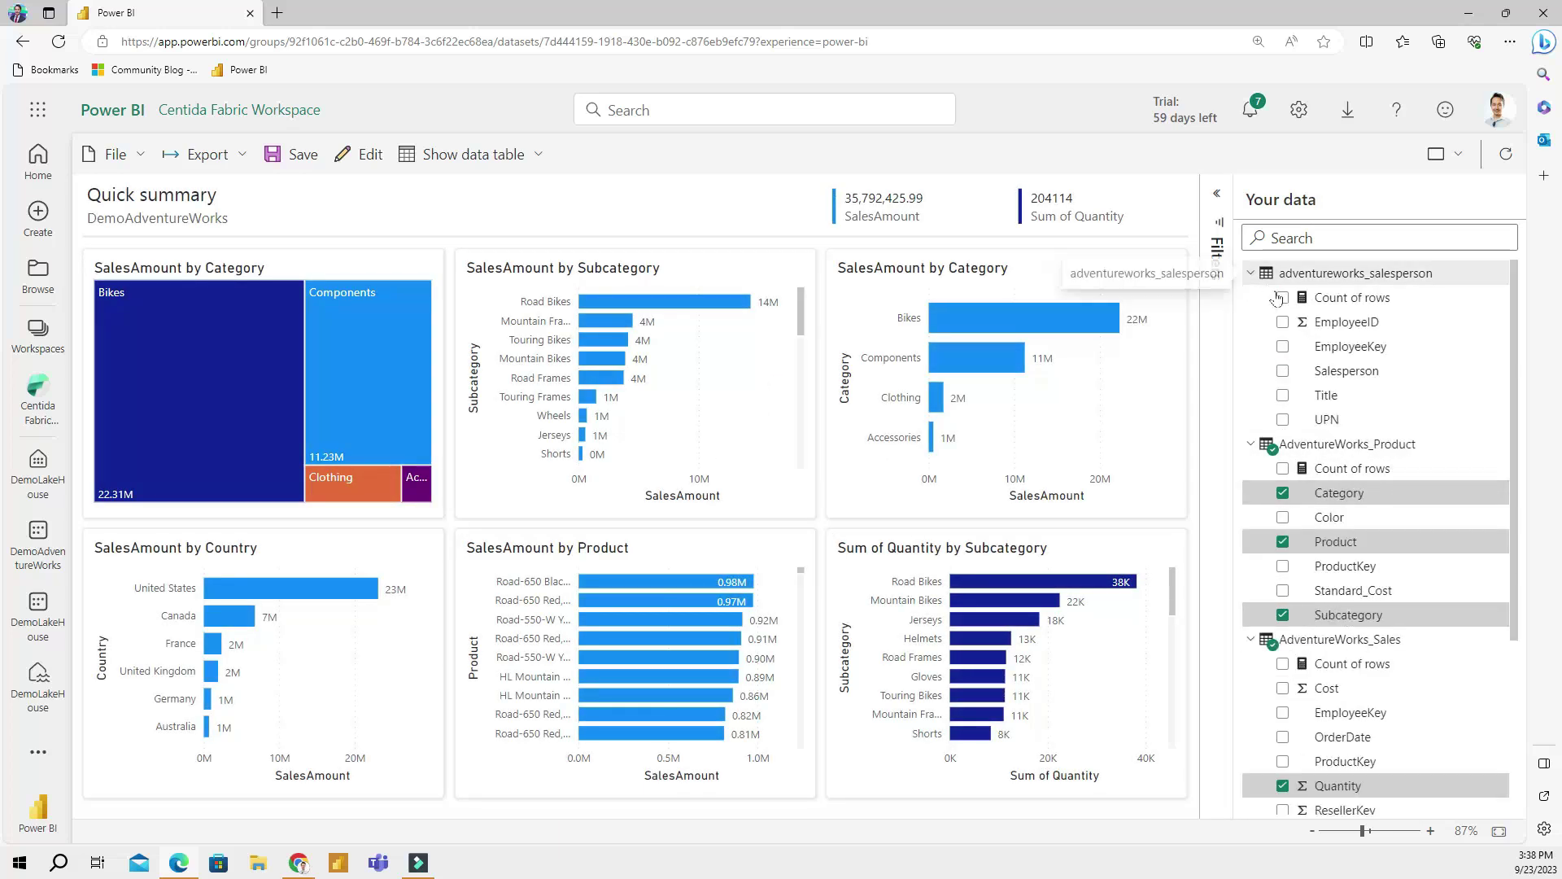
click(1282, 371)
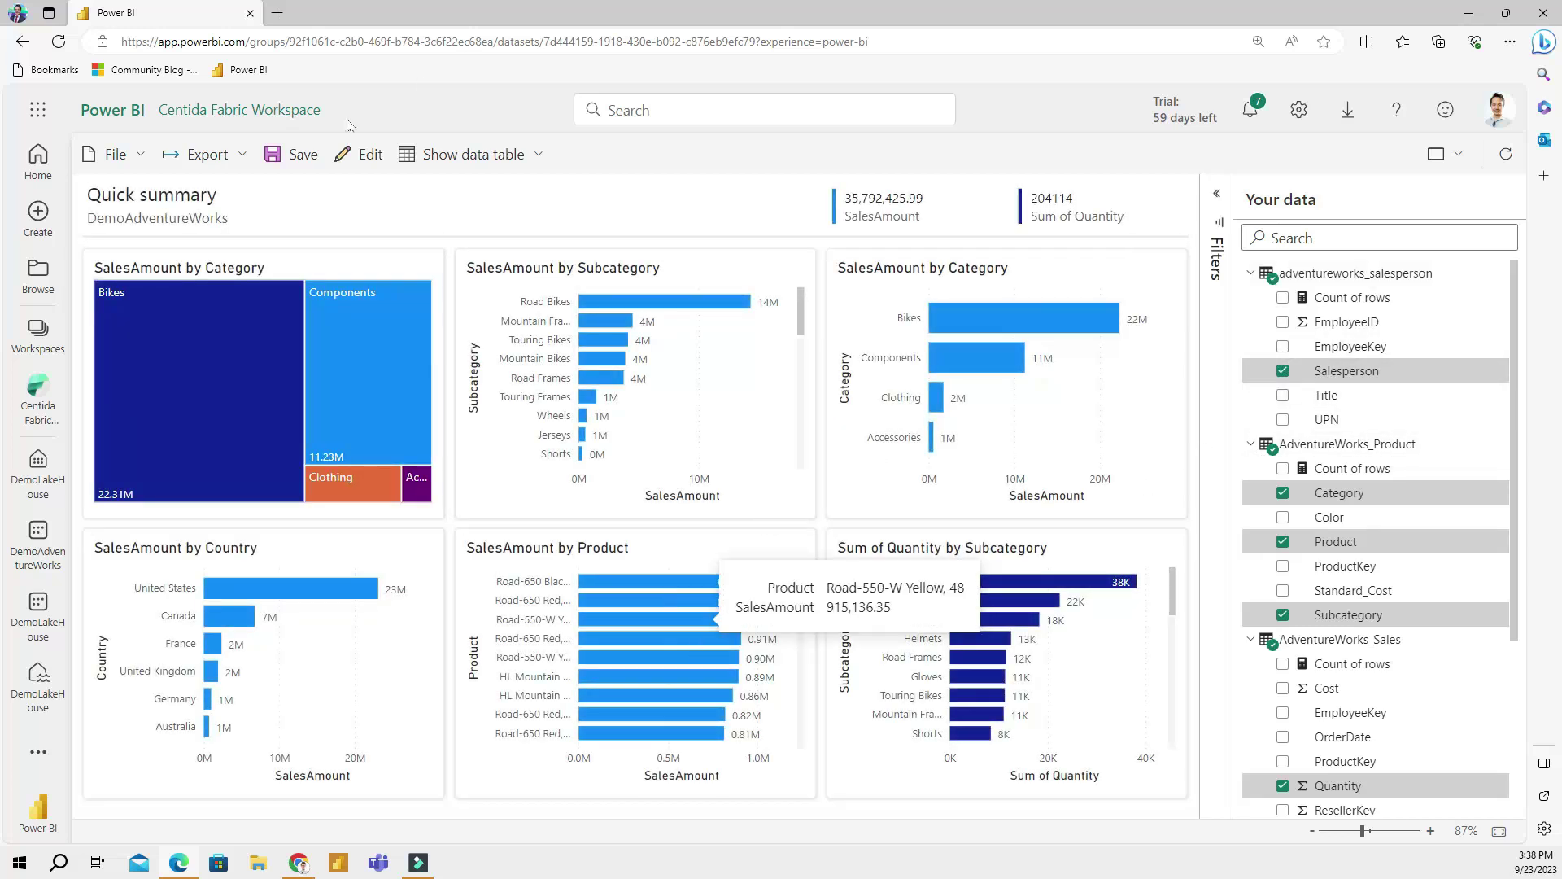
click(299, 158)
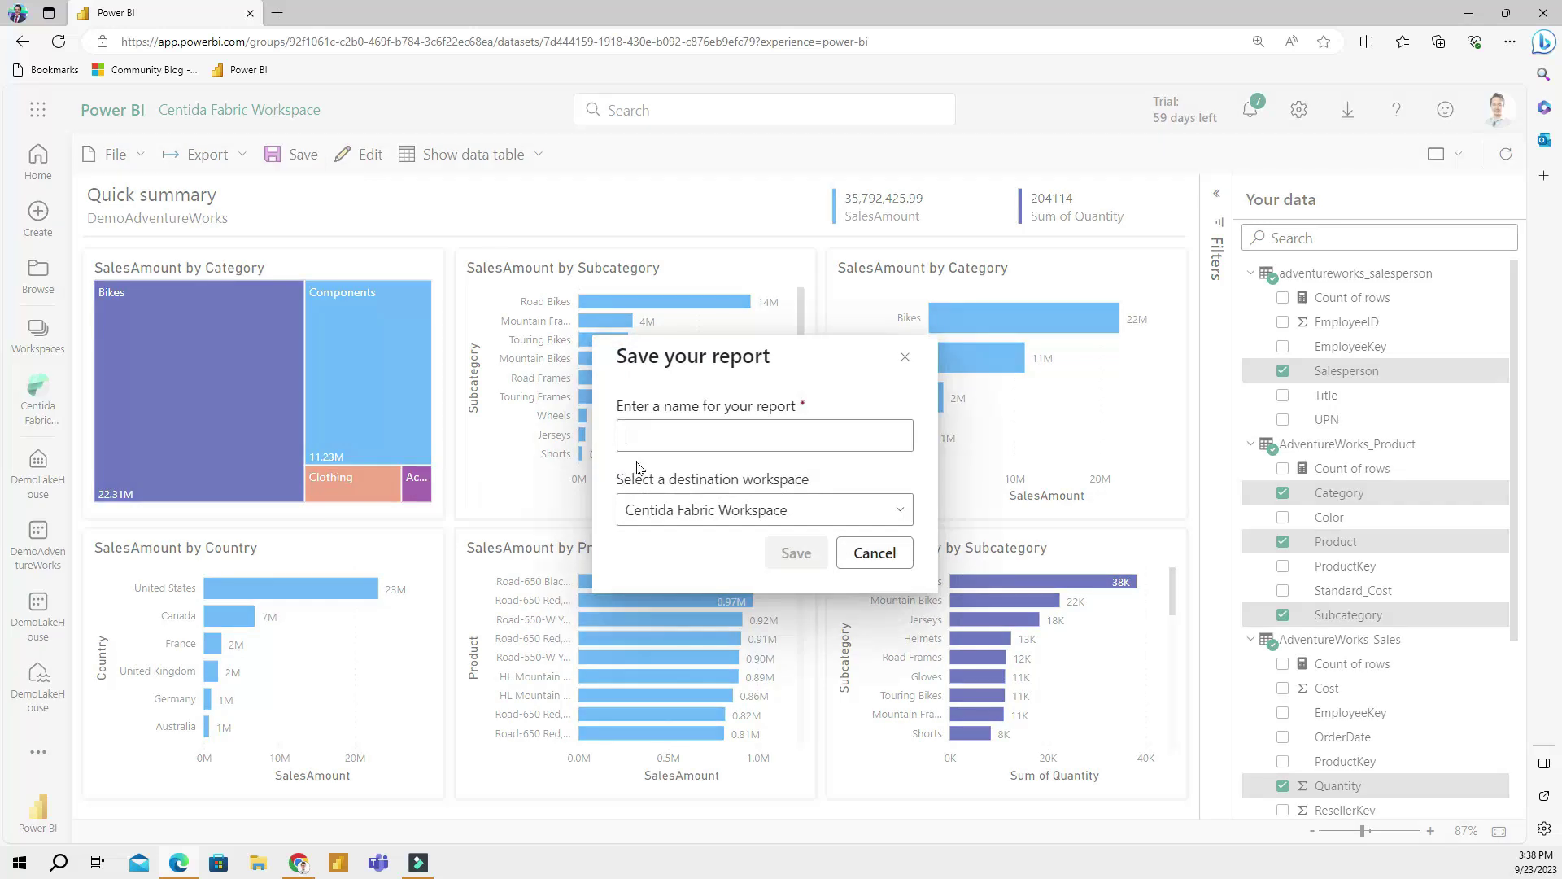
text(Nik's s)
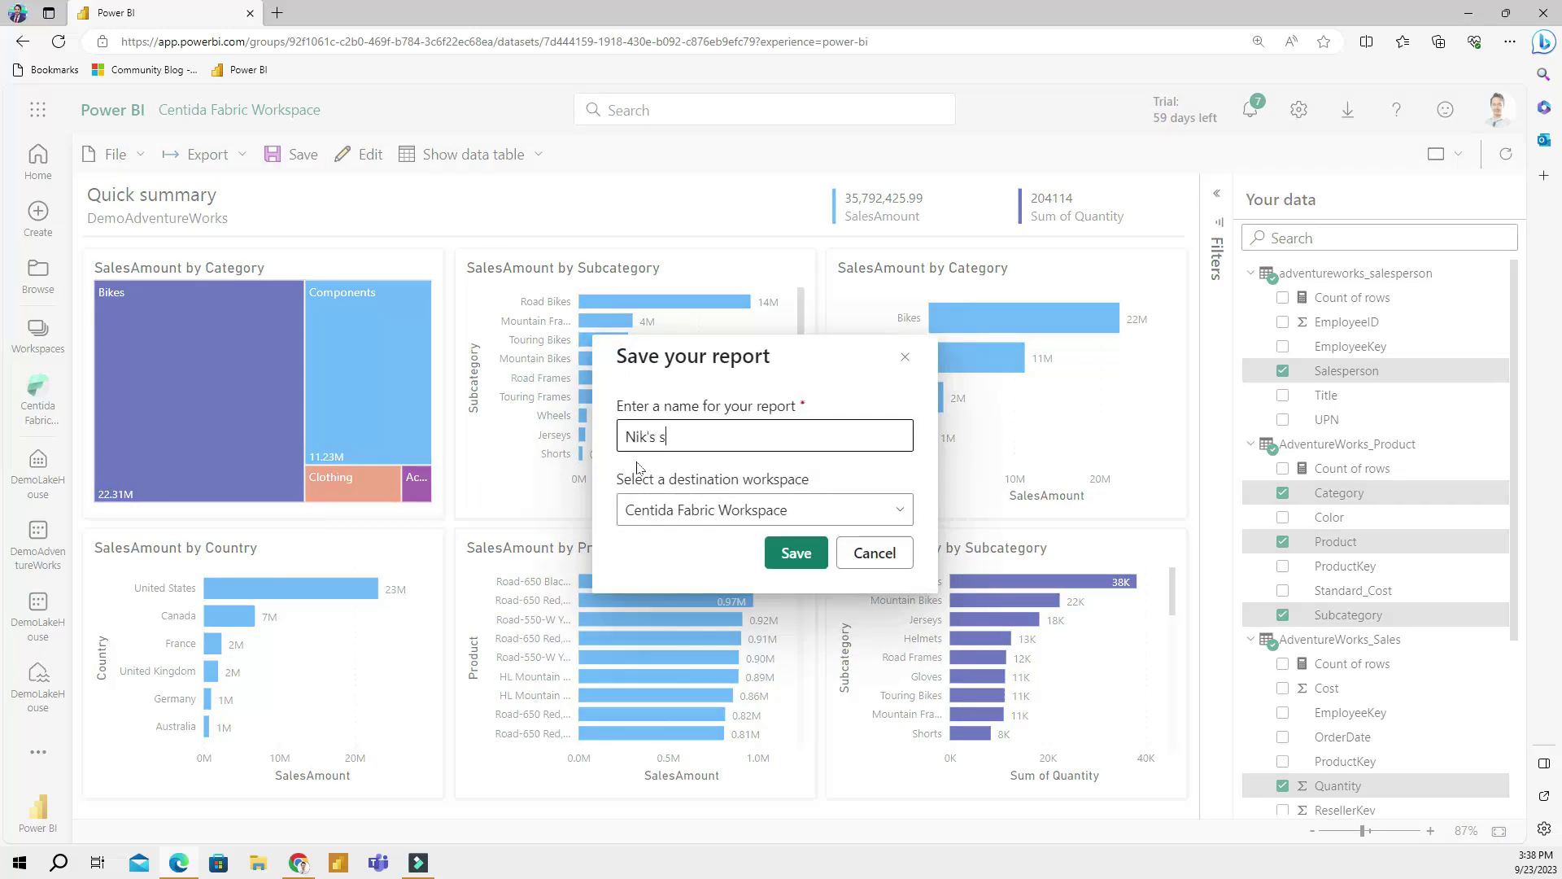
text(ample auto report)
click(783, 554)
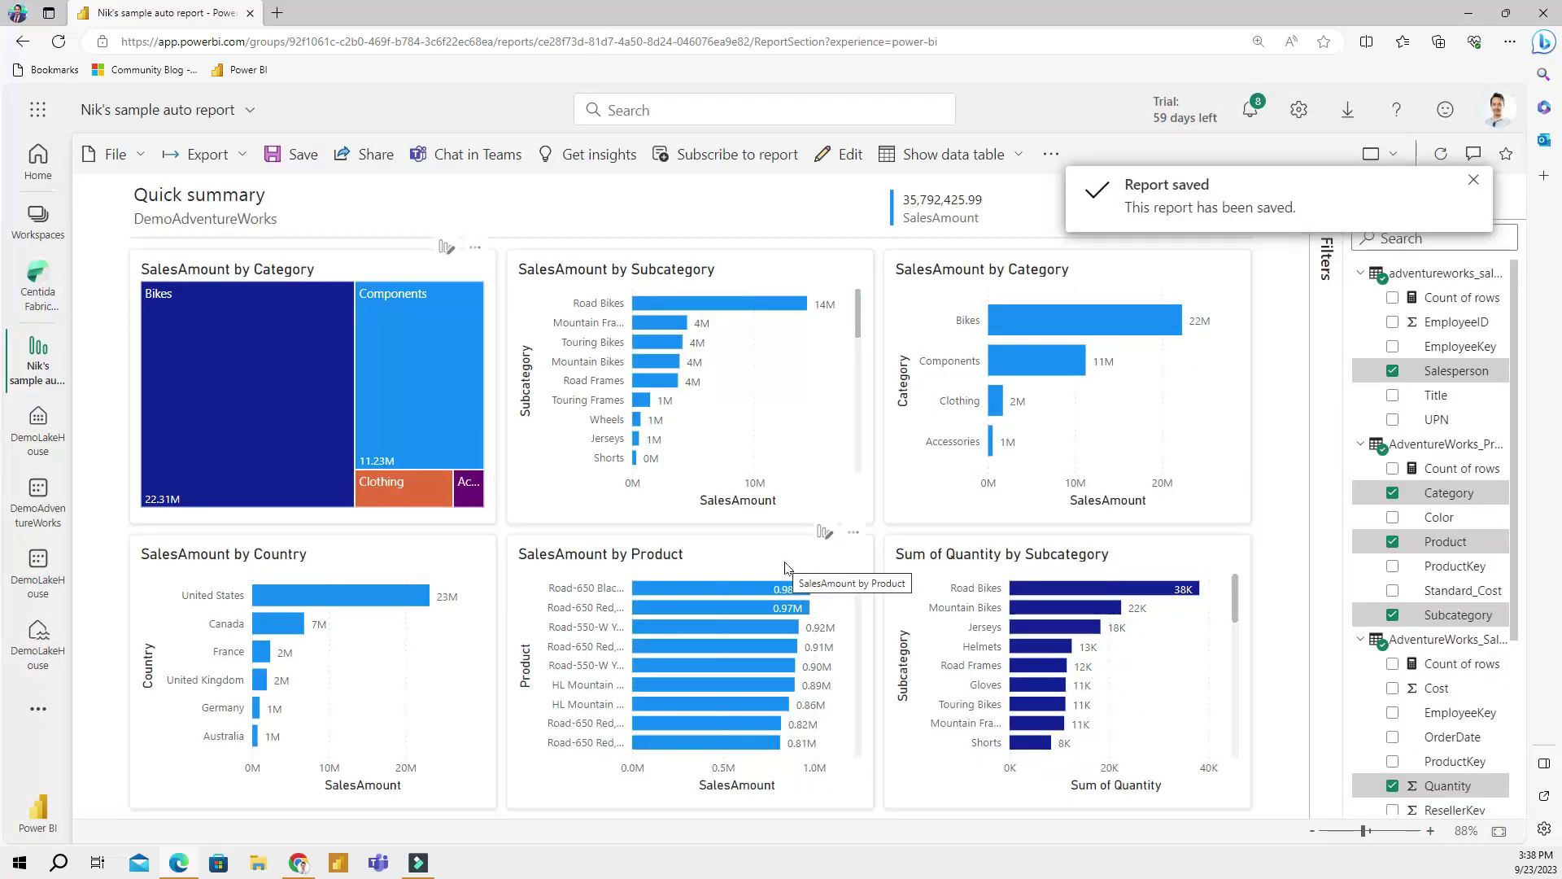
click(23, 45)
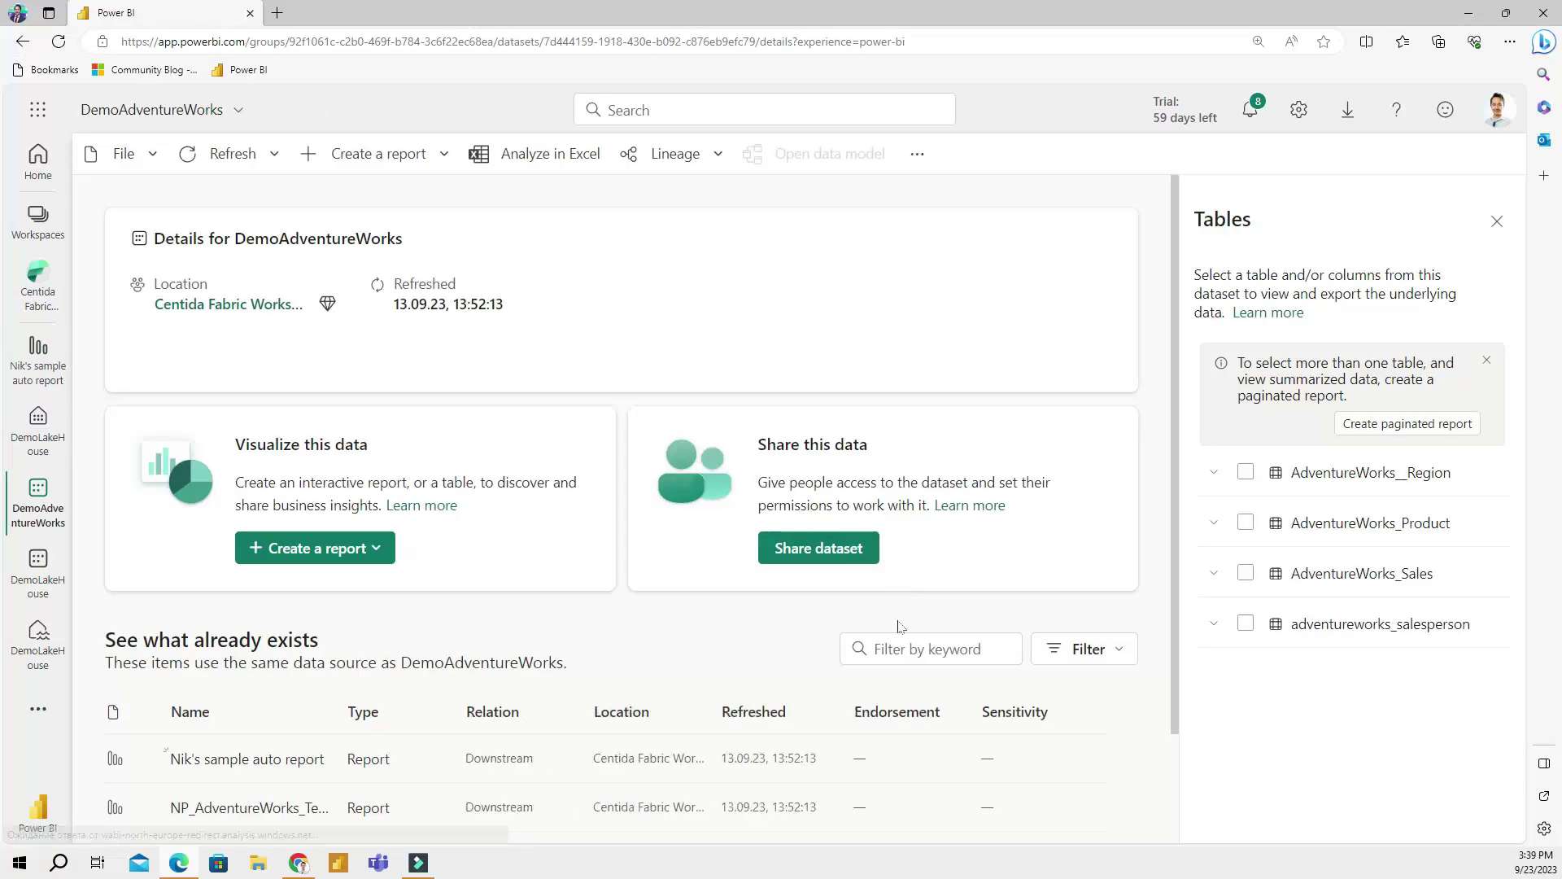
Step: Choose Start from scratch in the Create a report menu of DemoAdventureWorks
click(1496, 222)
click(1095, 418)
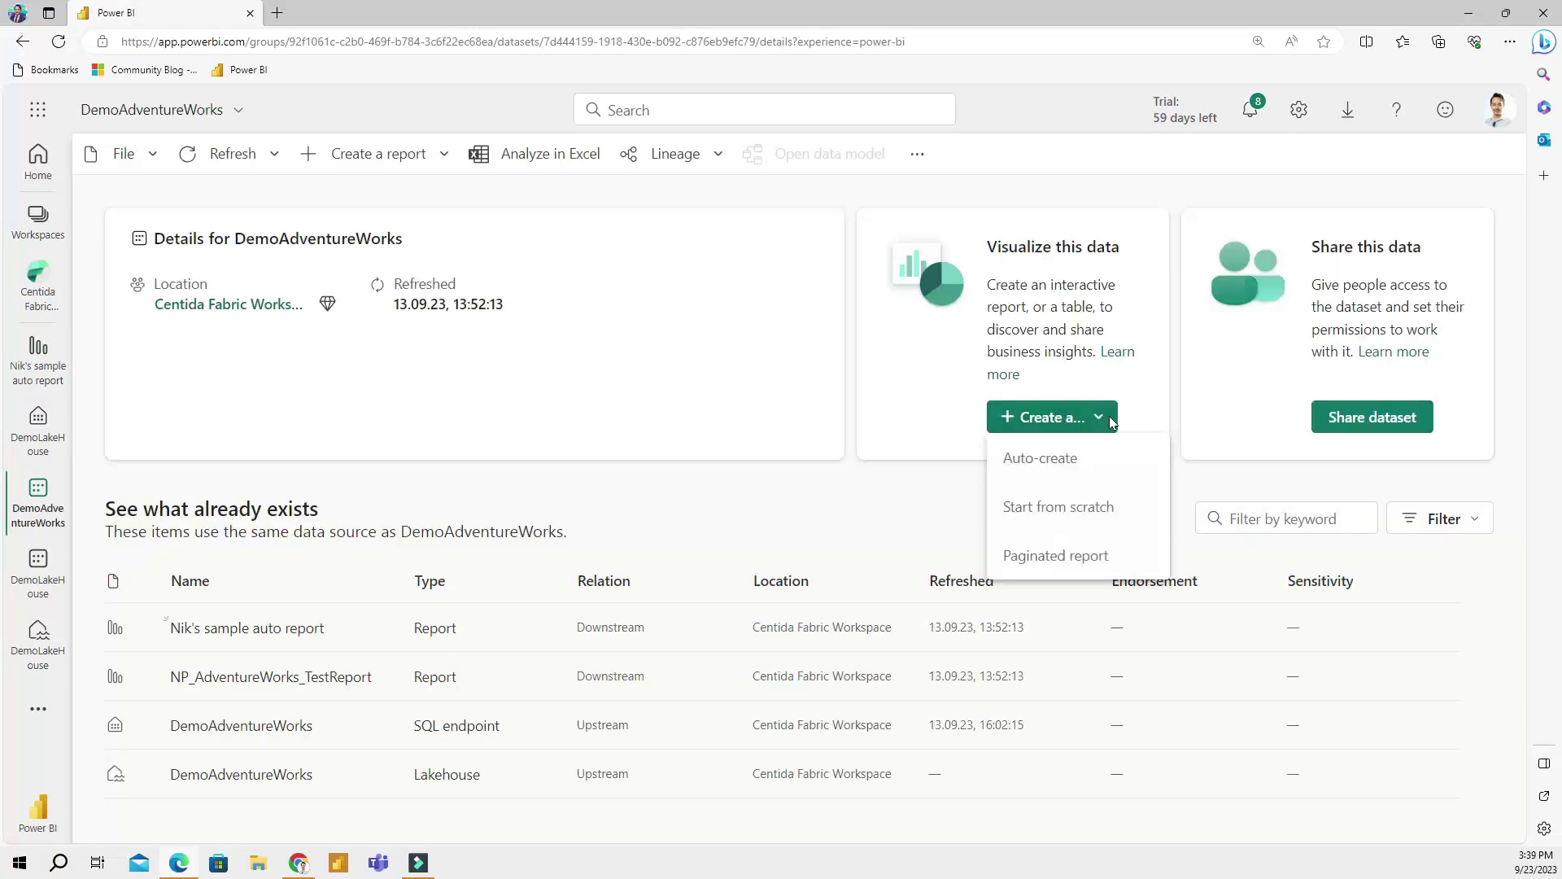
click(1075, 515)
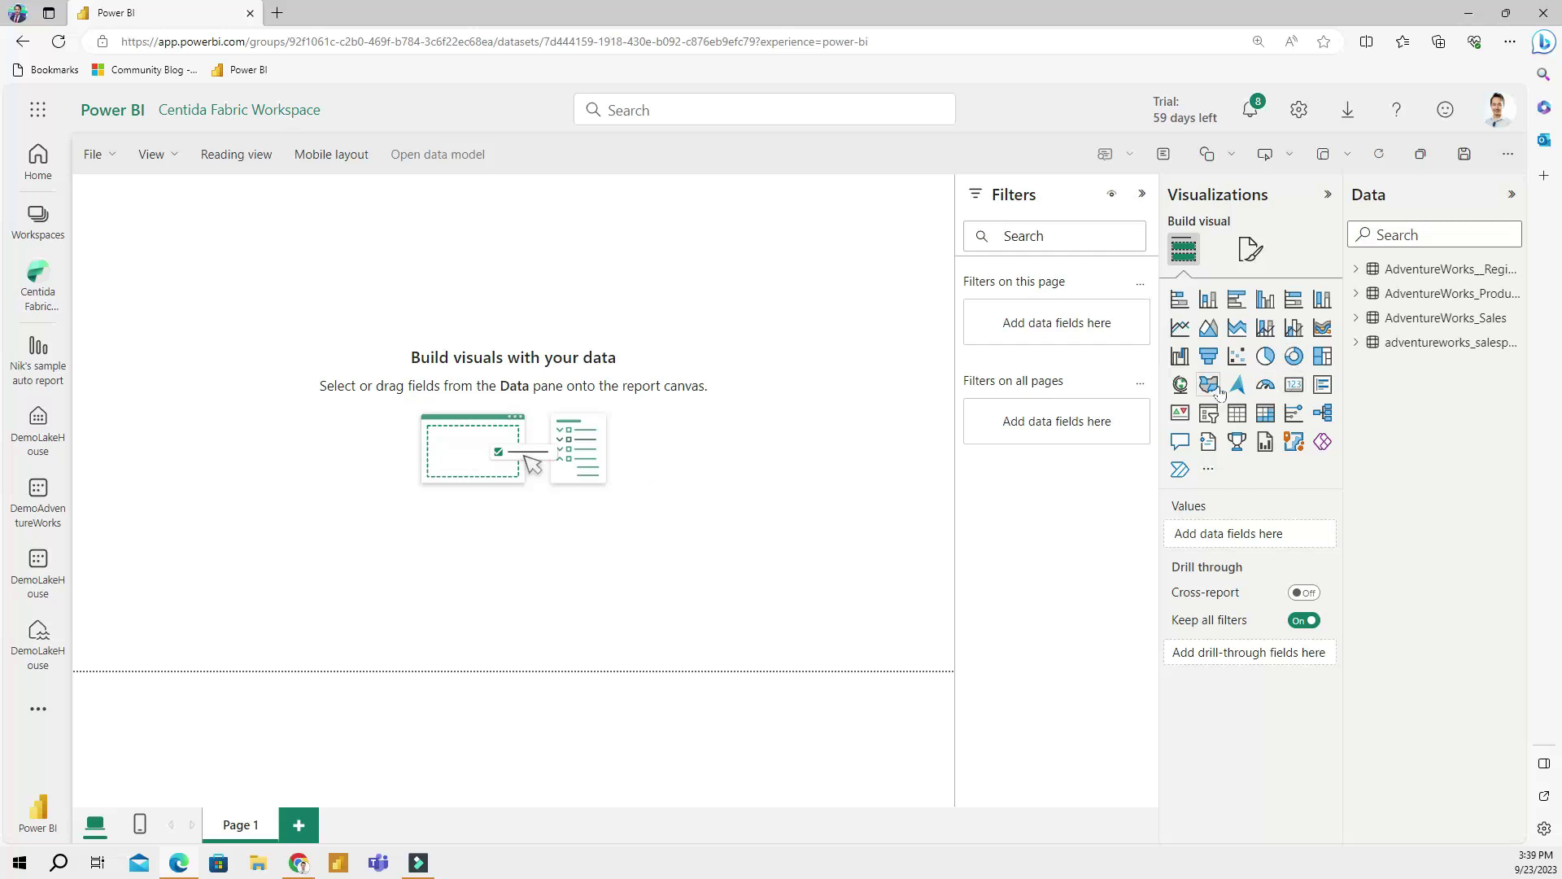
Step: Build a stacked bar chart of SalesAmount by Category, then leave without saving it
click(1184, 303)
click(1356, 318)
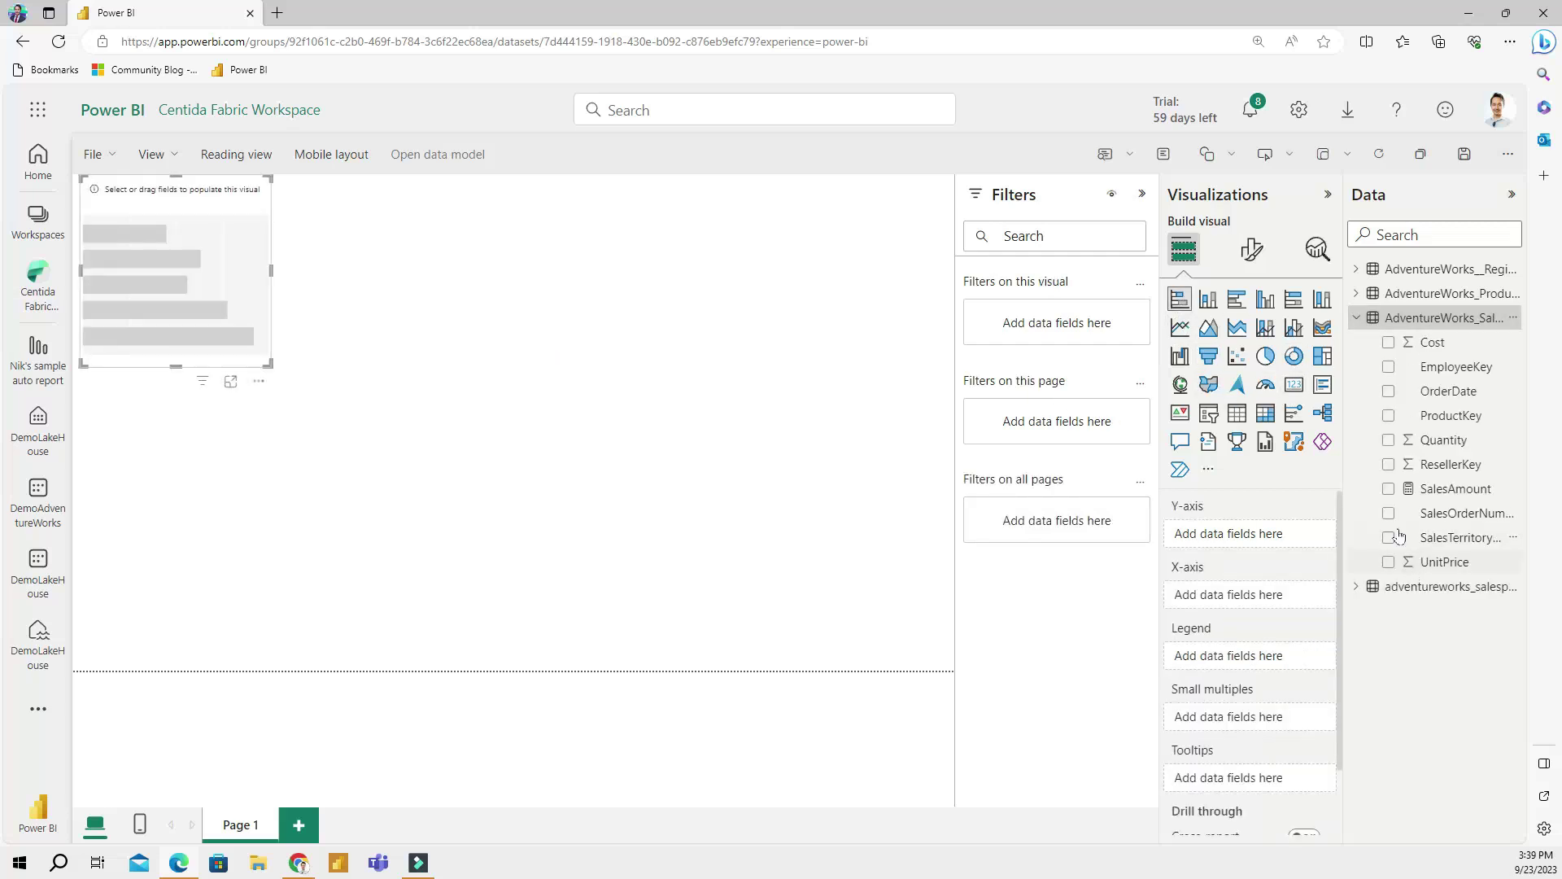
click(1388, 489)
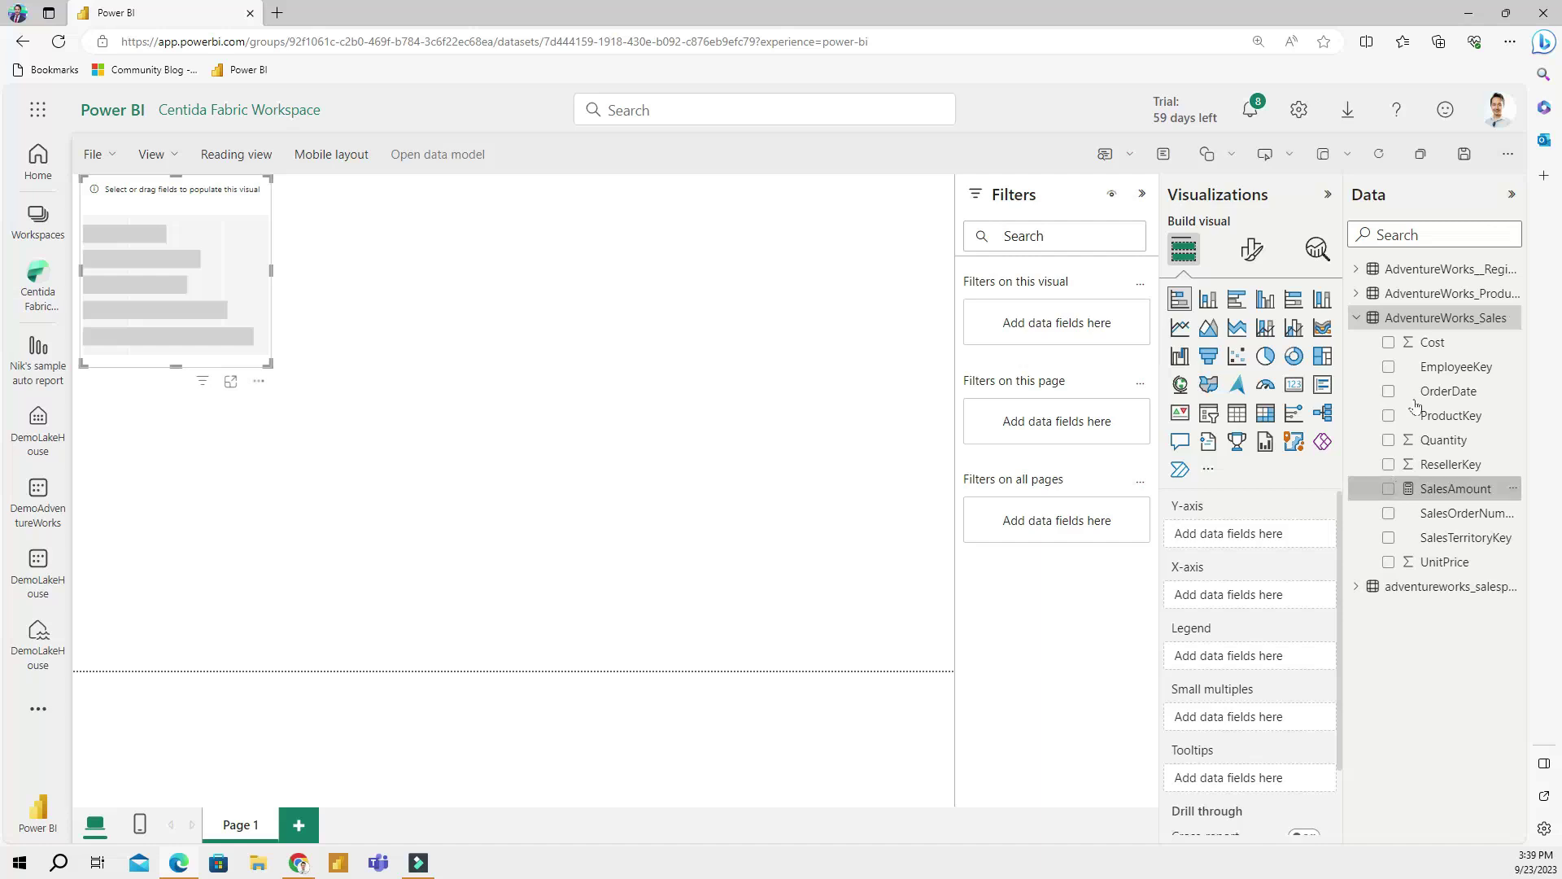
click(1356, 295)
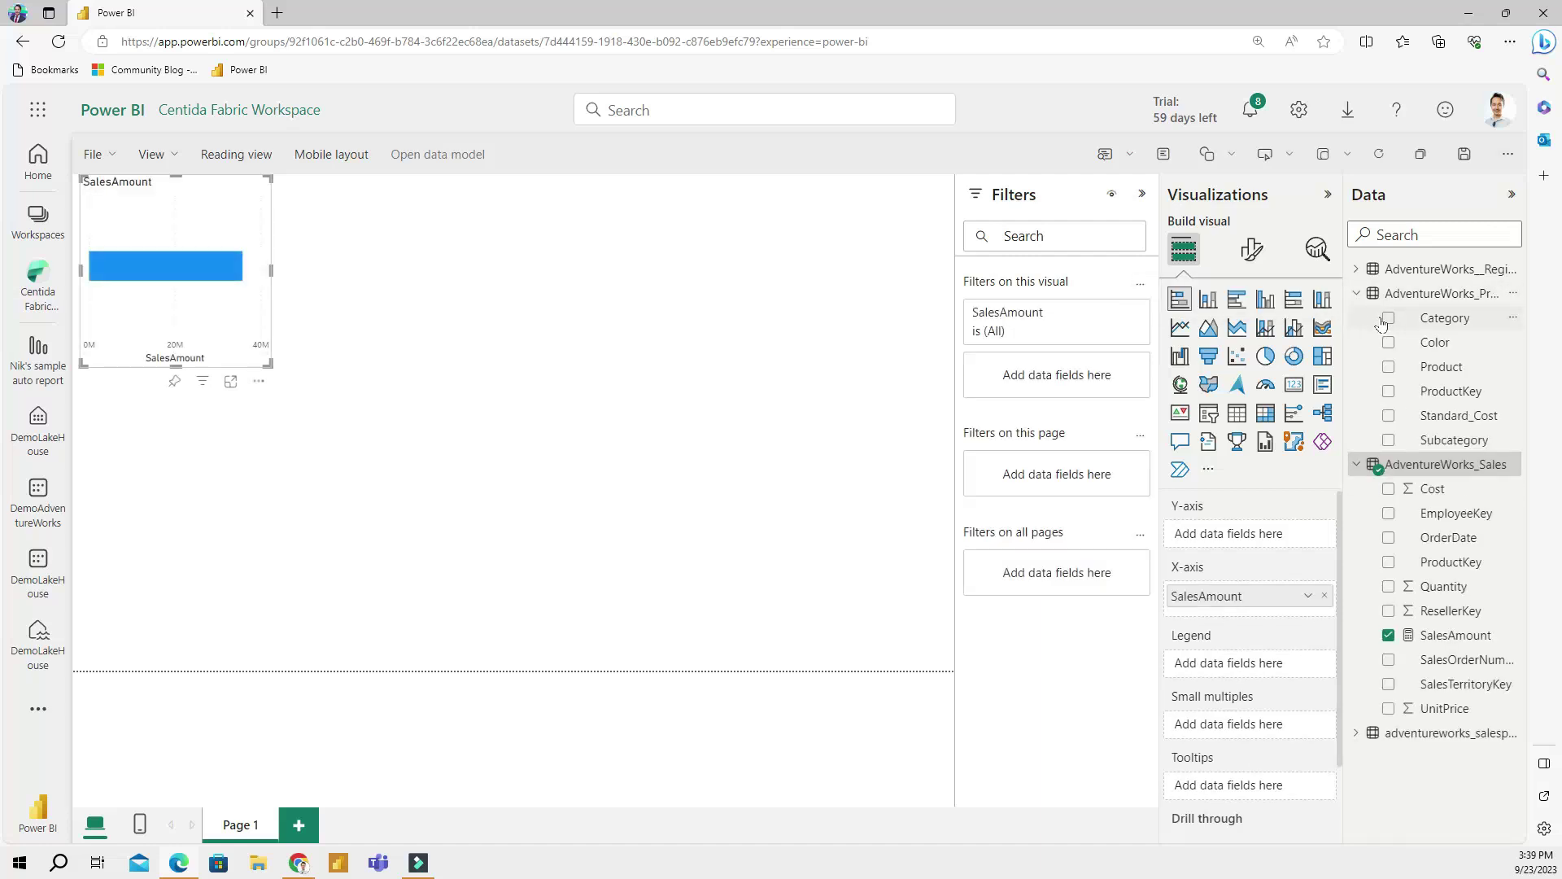
click(1388, 317)
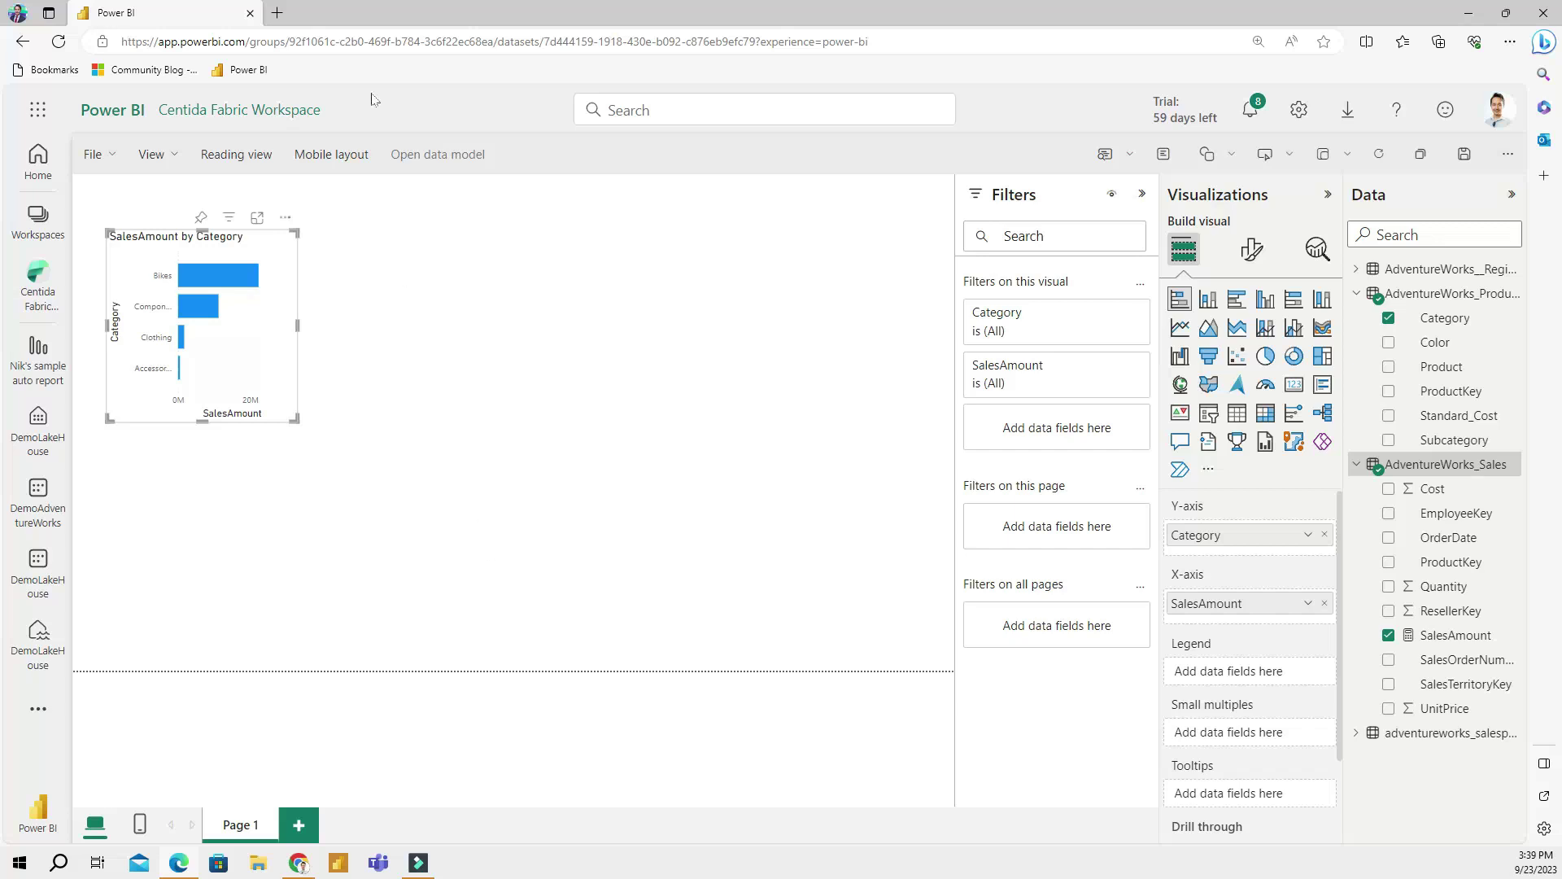
click(23, 42)
click(986, 518)
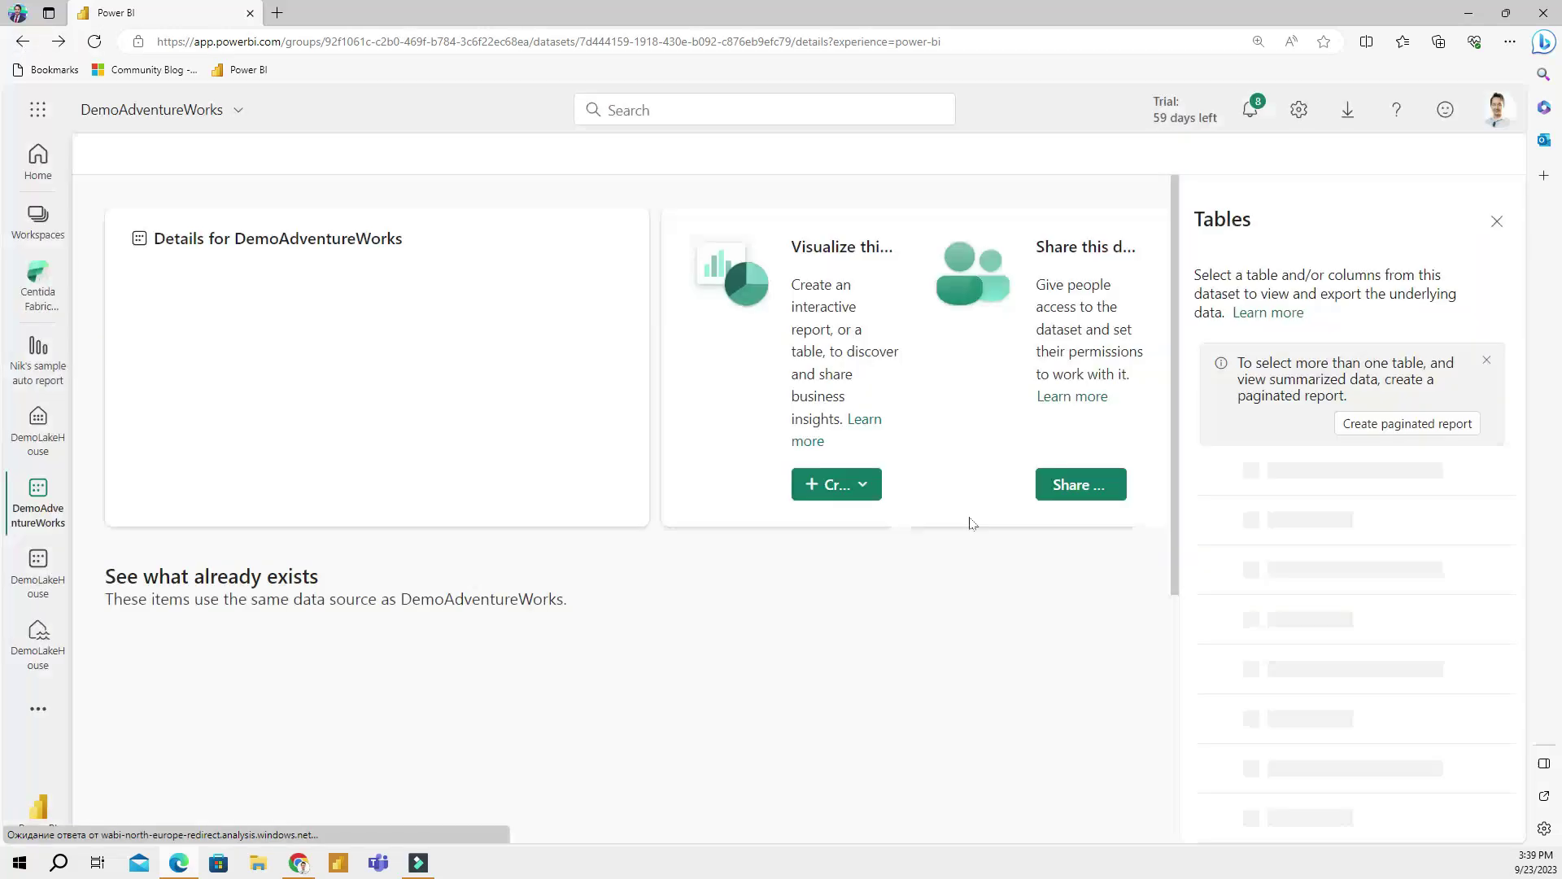
Step: Close the Tables pane and create a new Paginated report from DemoAdventureWorks
click(1497, 221)
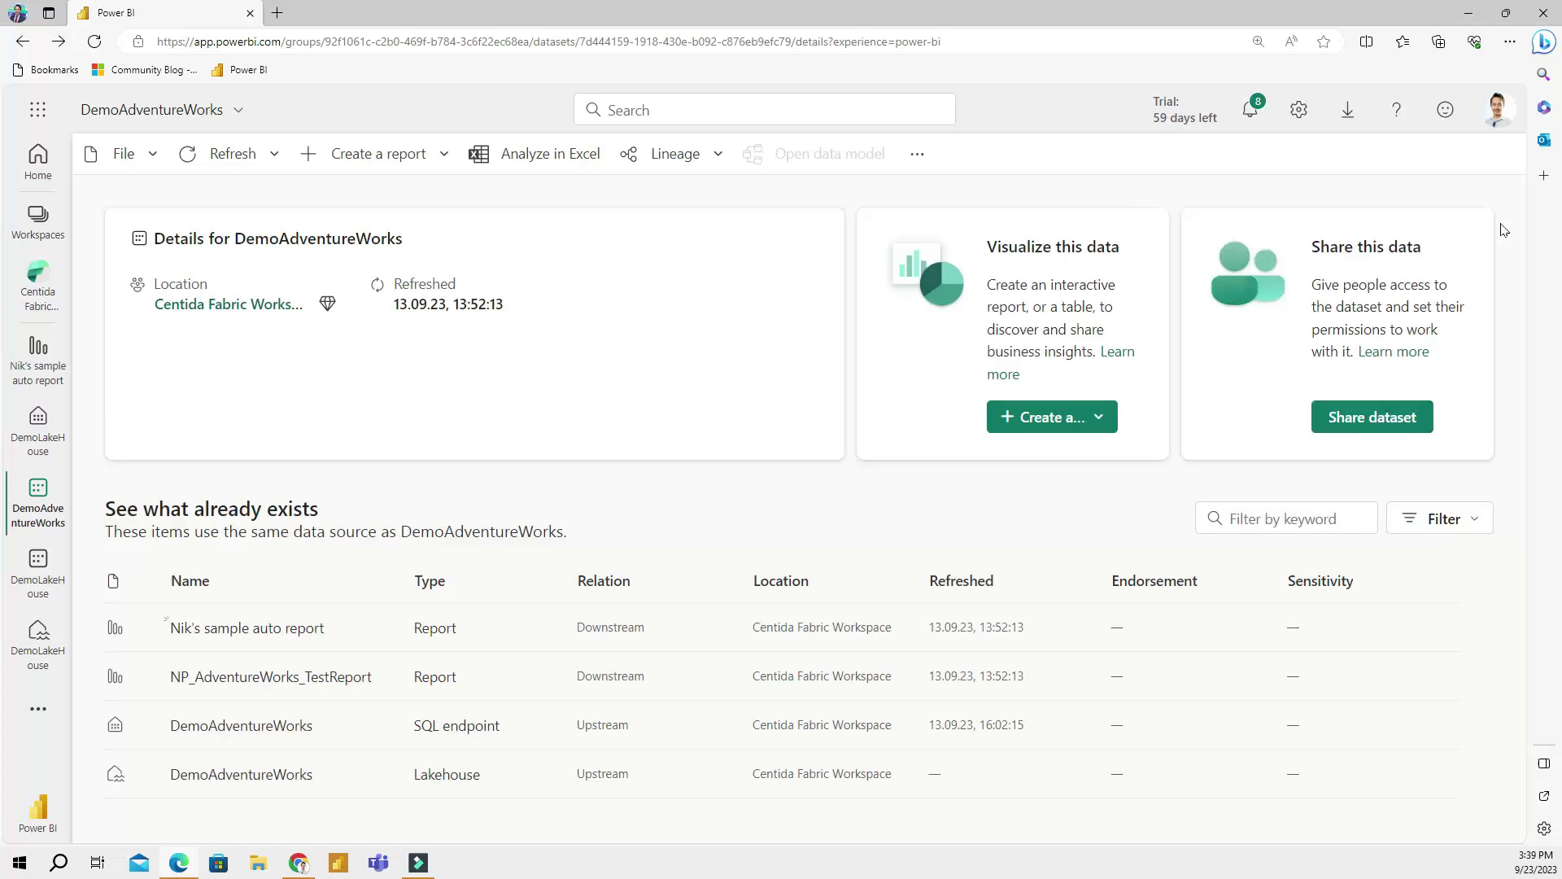
click(1105, 421)
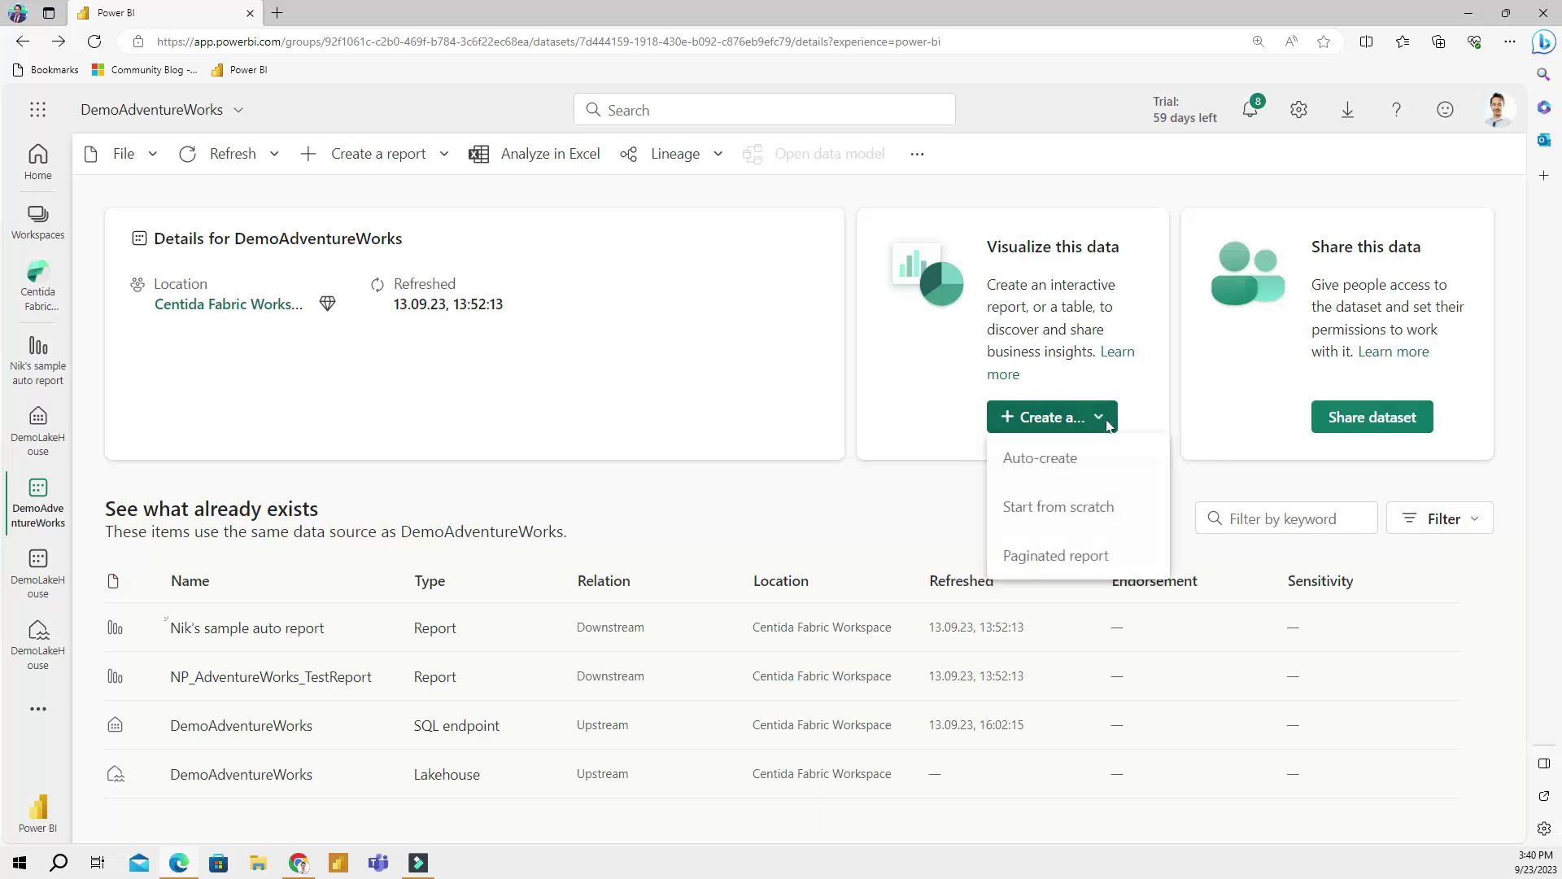
click(1062, 558)
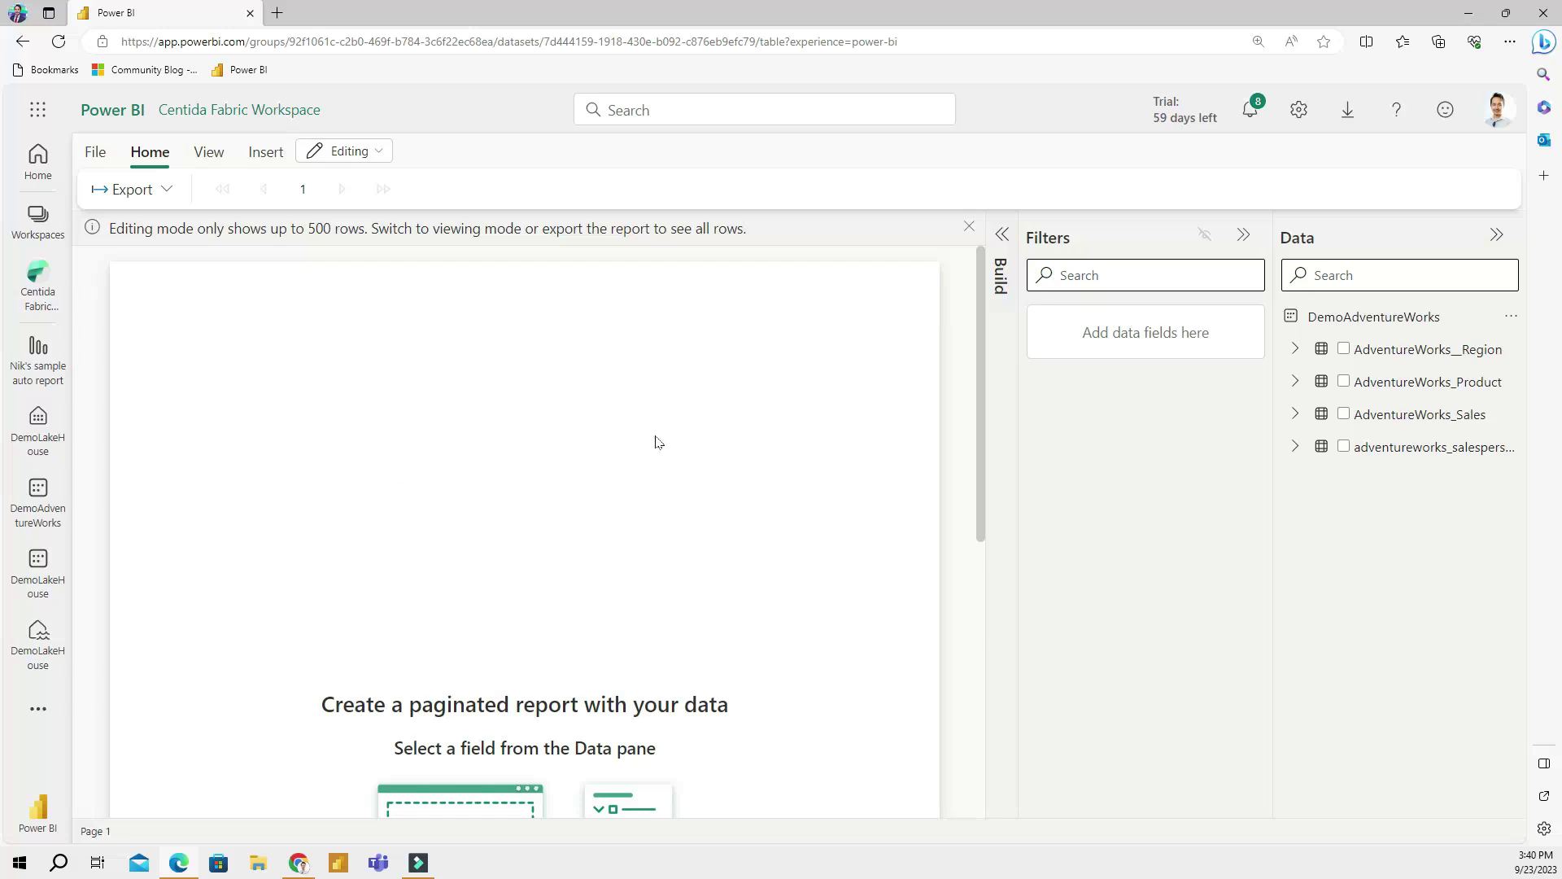
Step: Add the AdventureWorks_Product Category field to the paginated table
click(1344, 415)
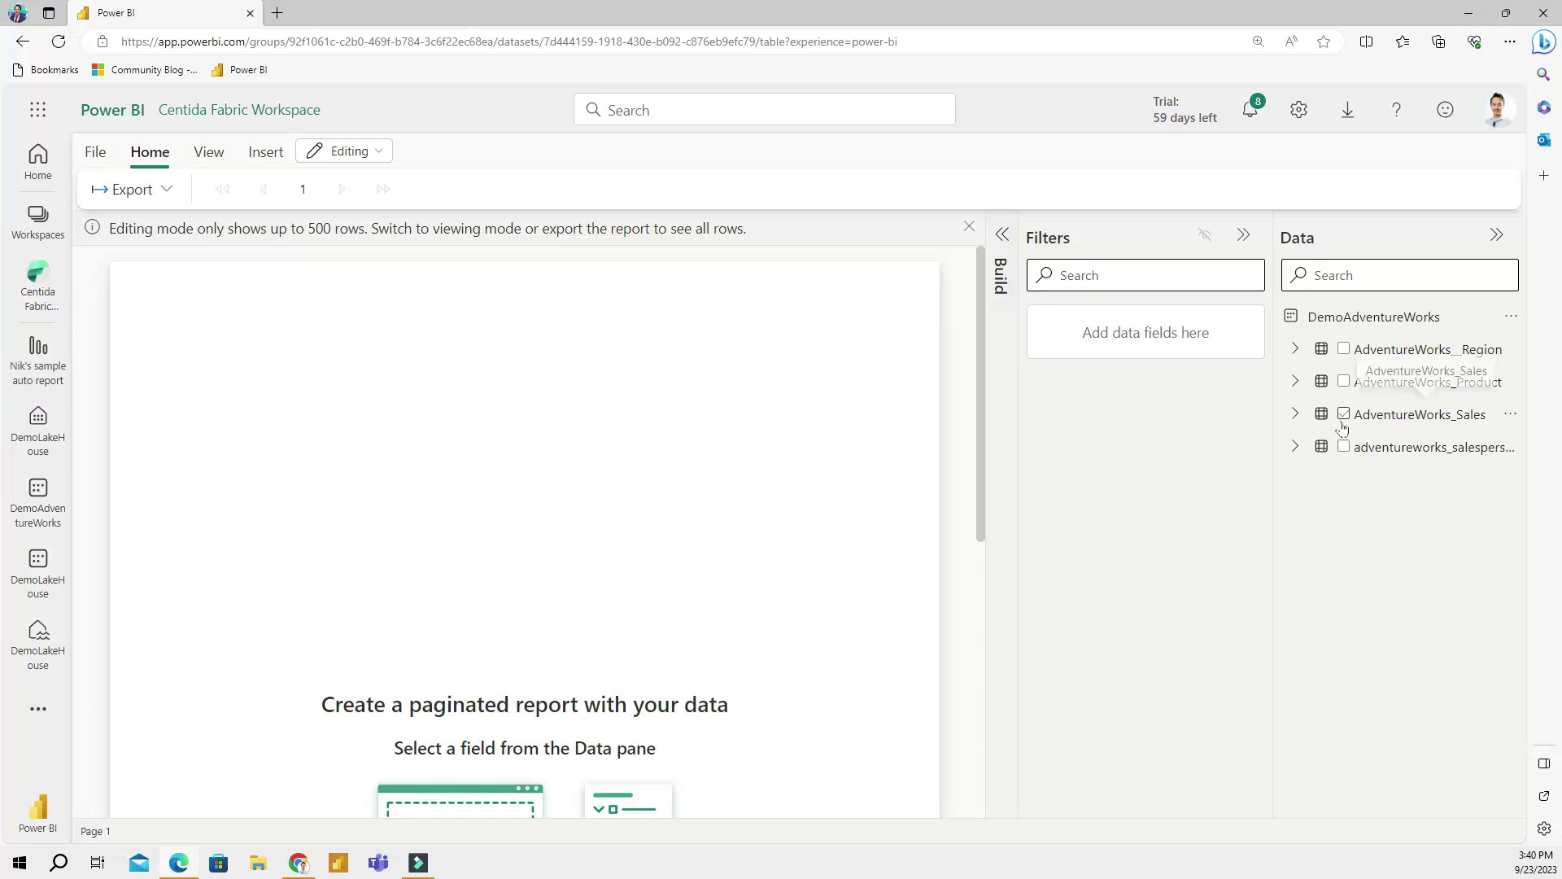
click(1295, 382)
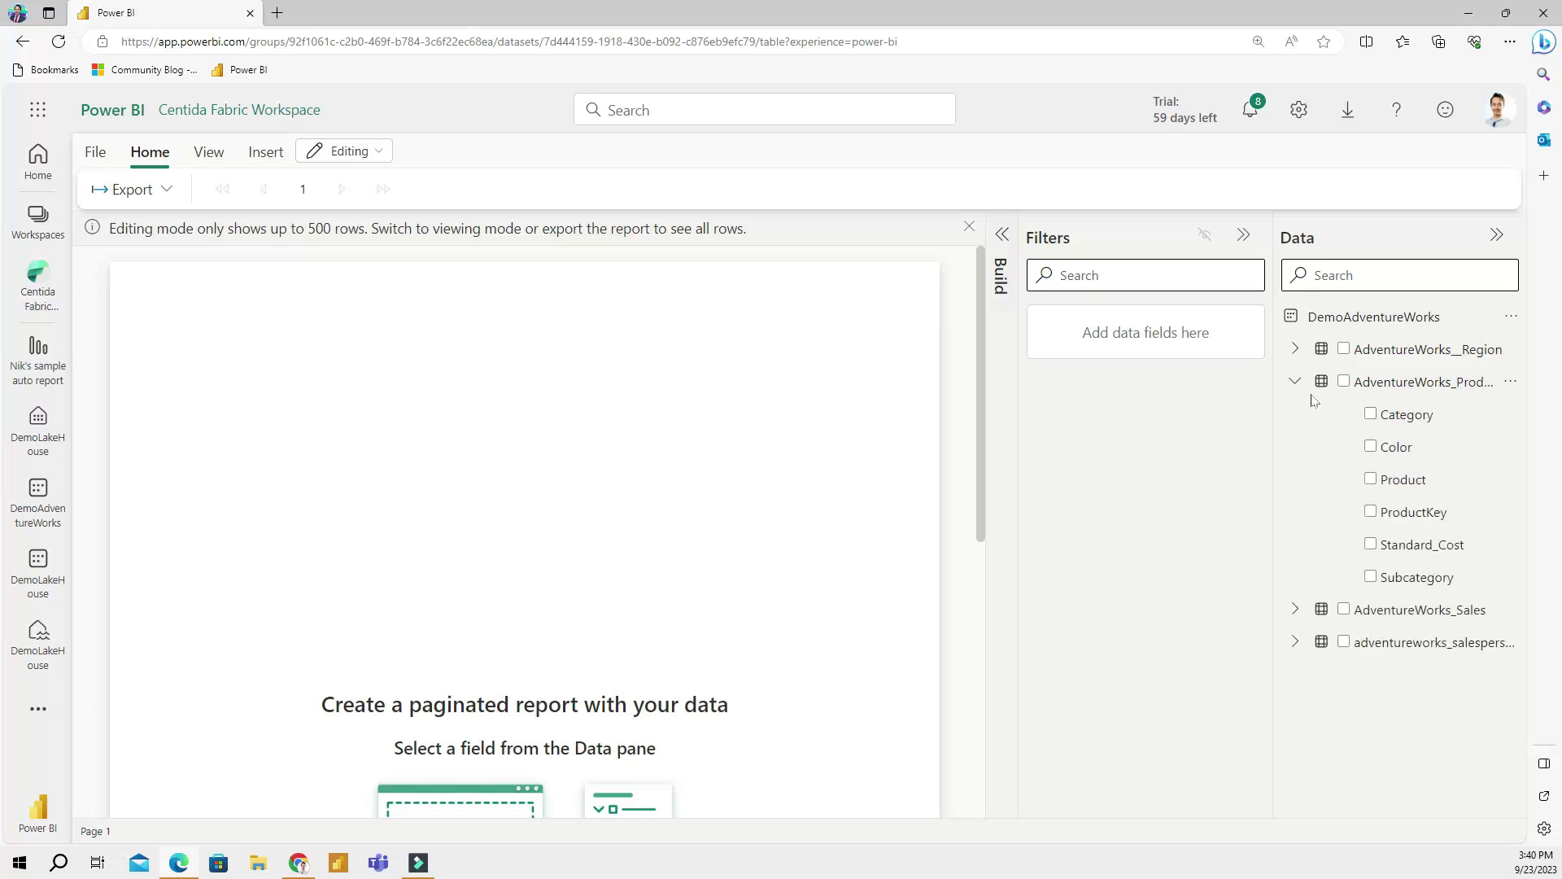
click(1371, 480)
click(1371, 480)
click(1371, 416)
Step: Add Quantity, UnitPrice and SalesAmount columns from AdventureWorks_Sales to the table
click(1295, 610)
scroll(1302, 635, down, 2)
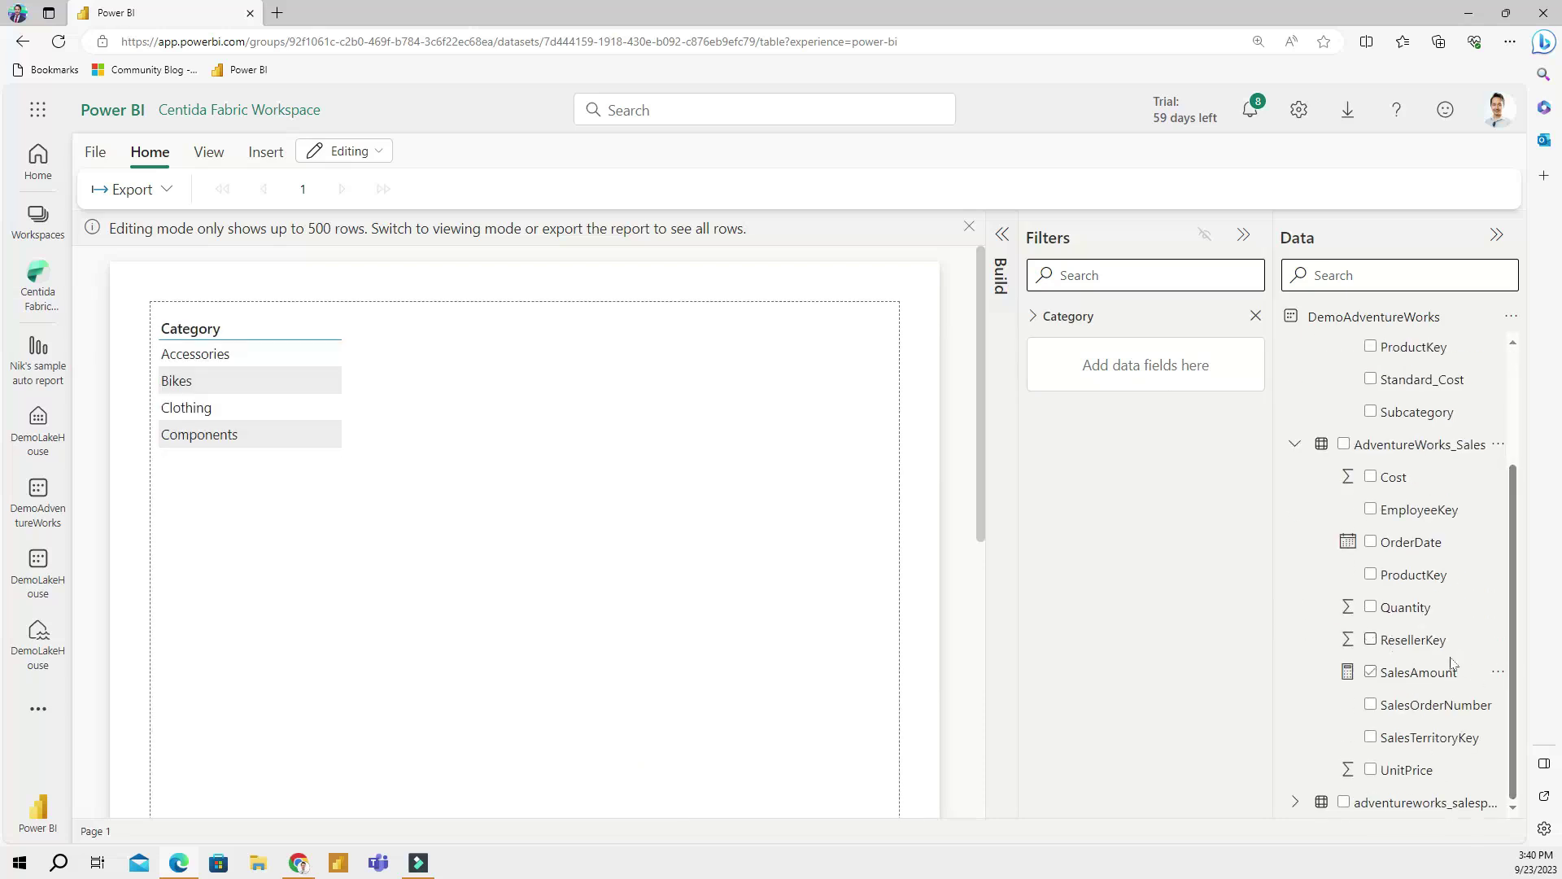
click(1372, 607)
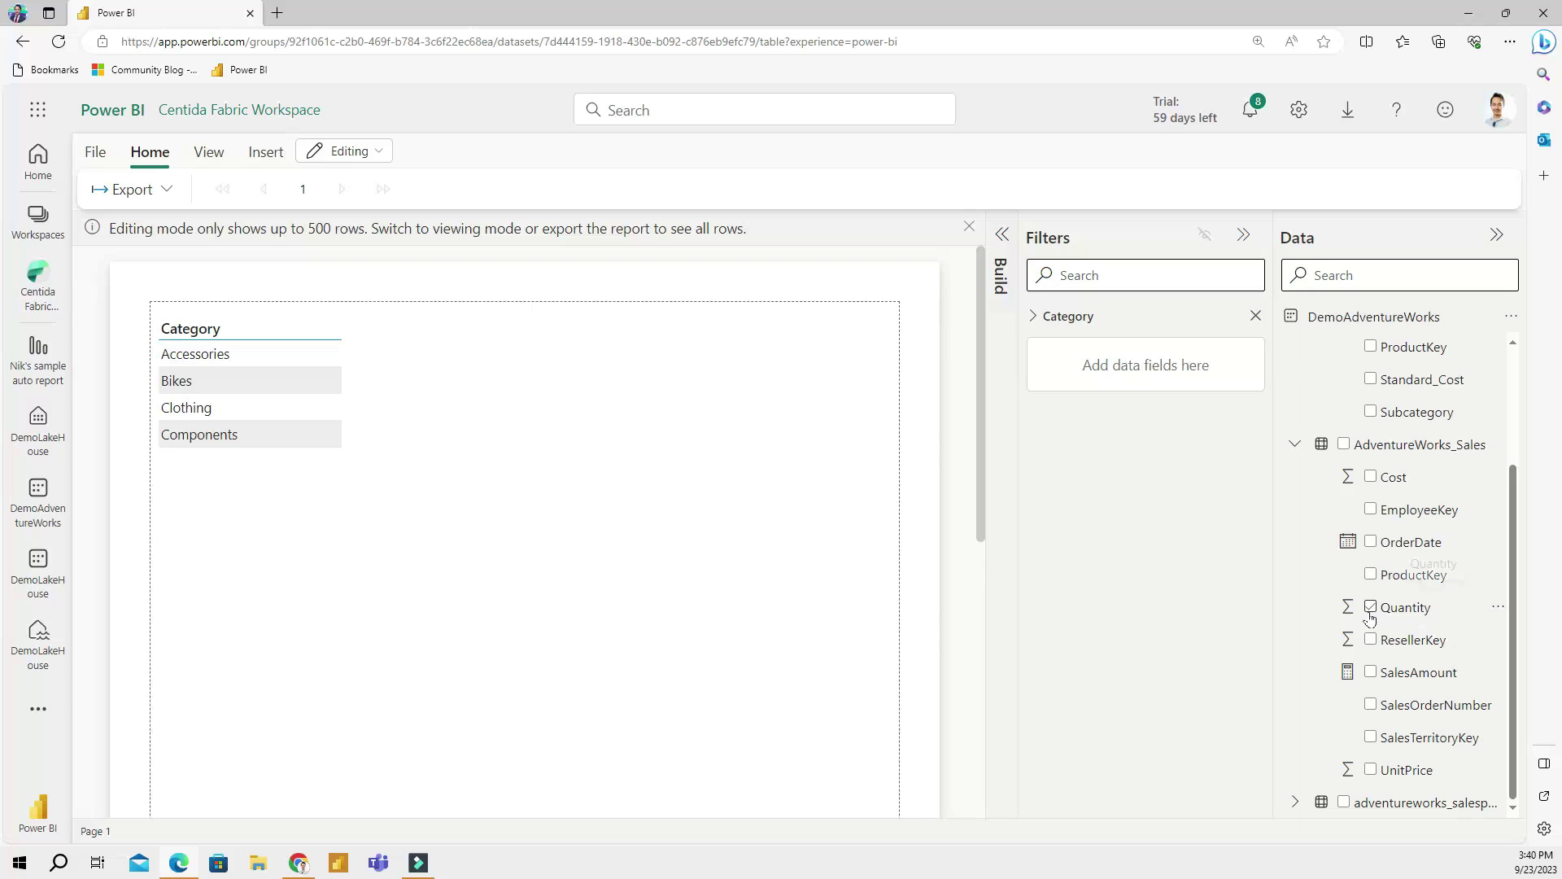
click(1371, 769)
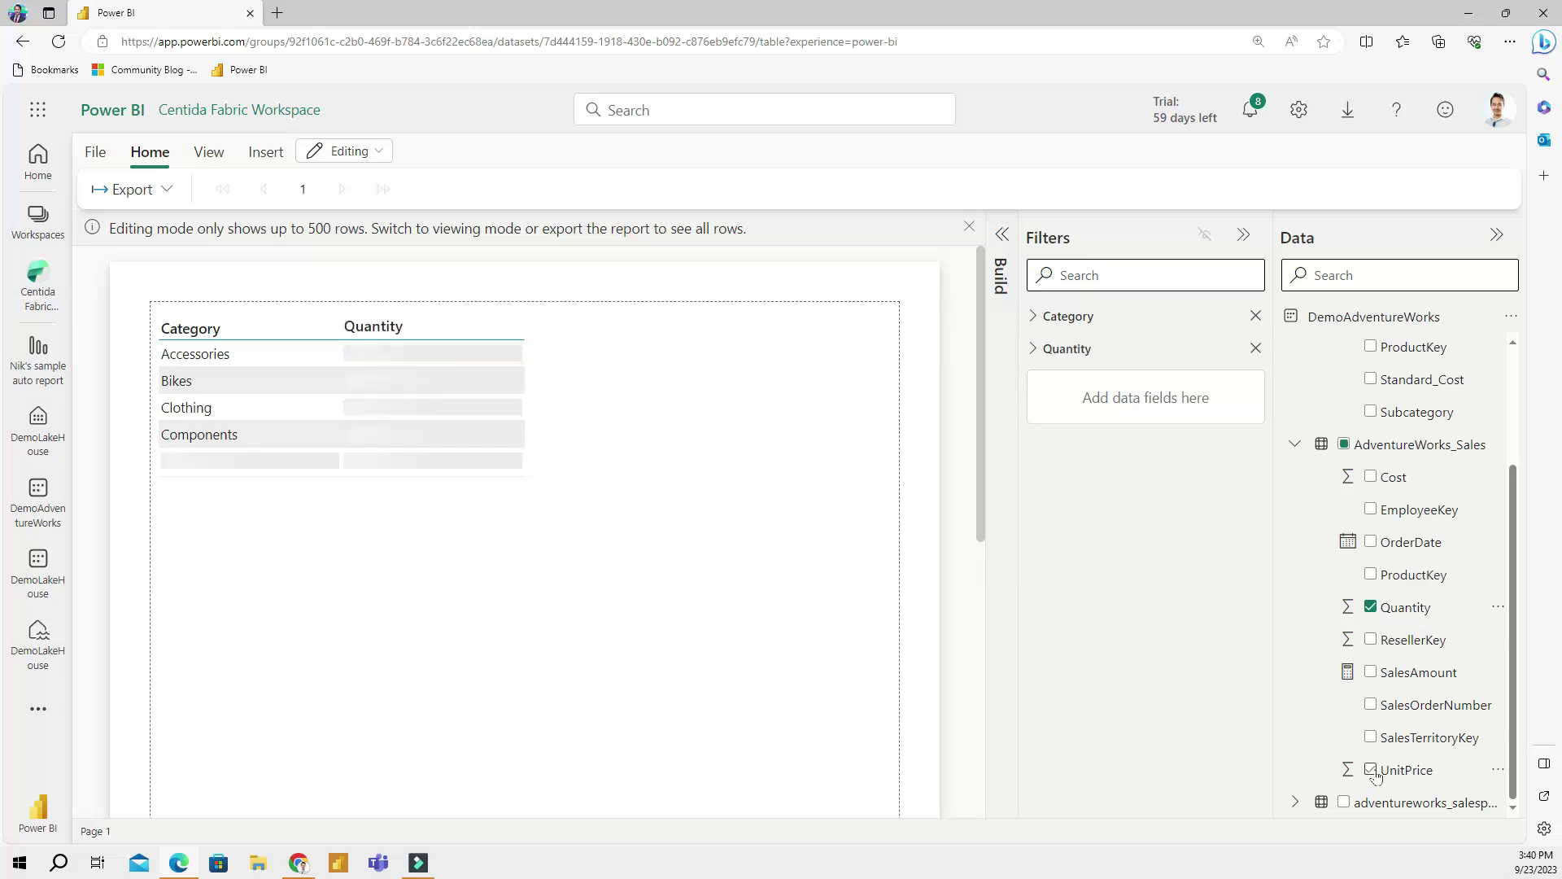
click(1372, 673)
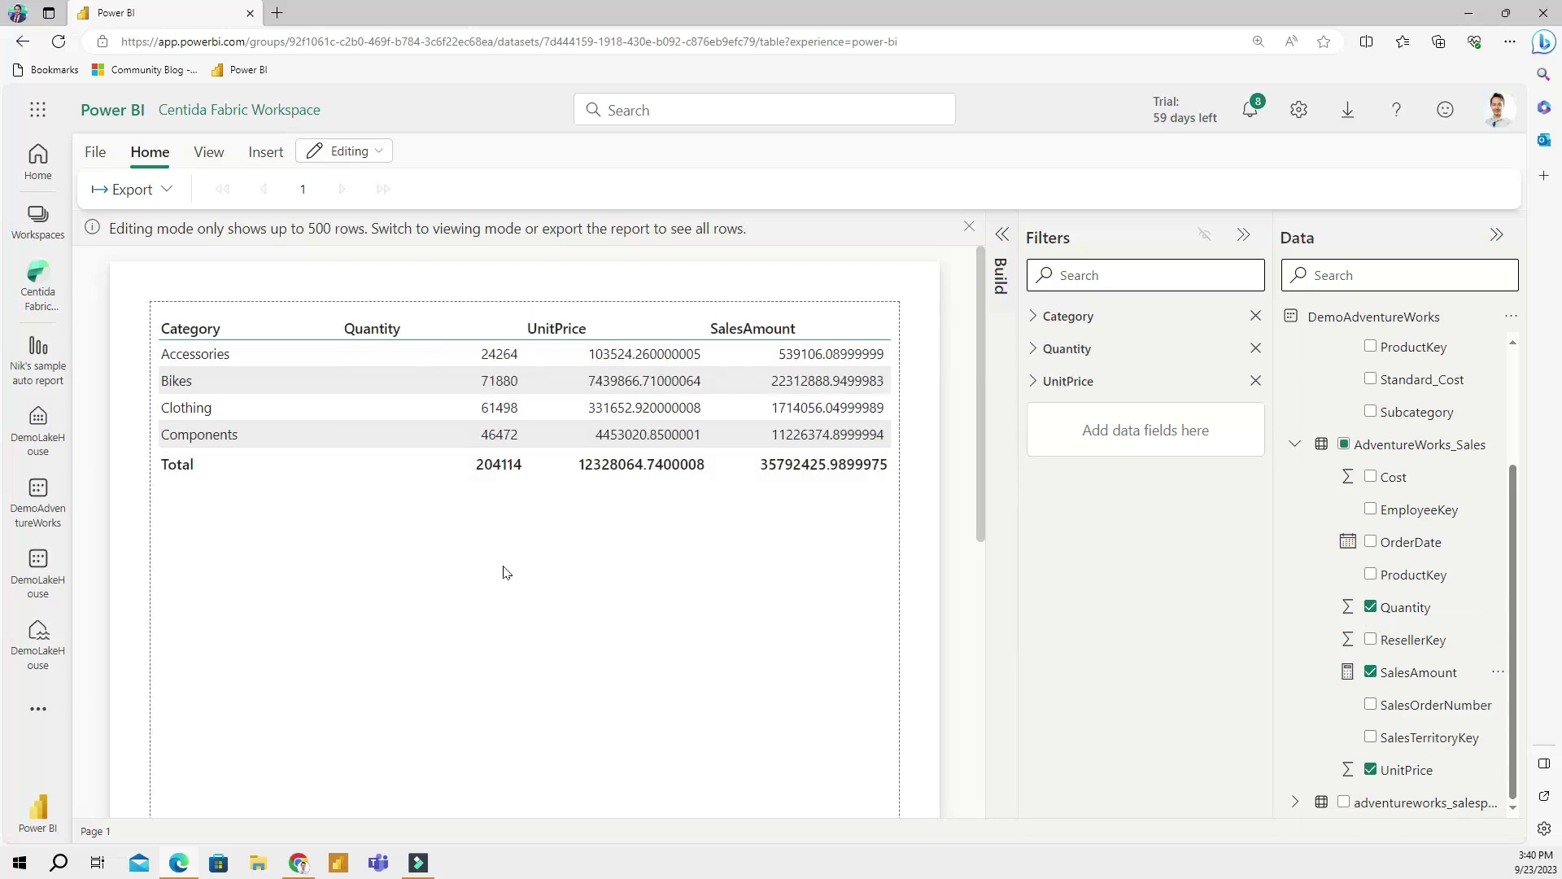